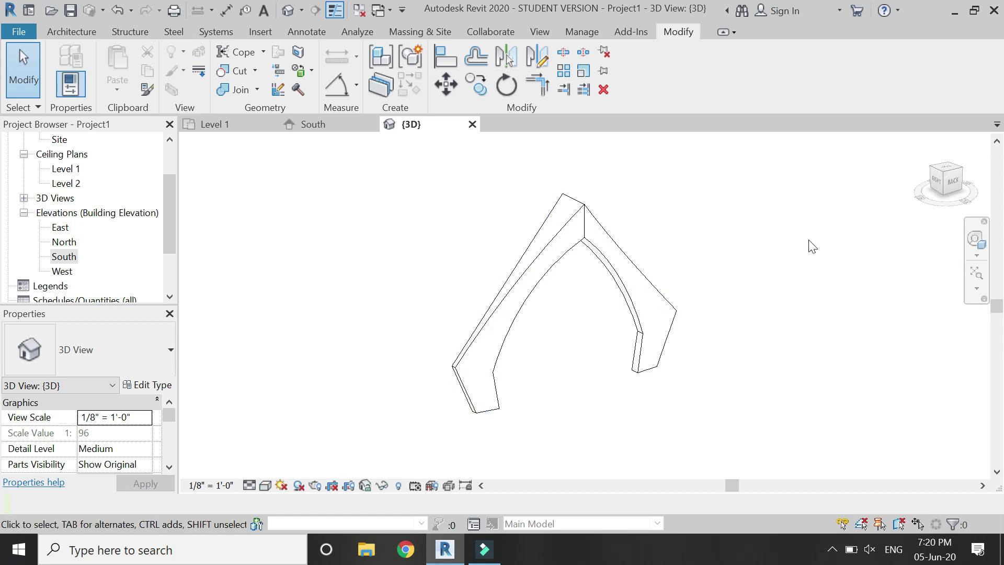
Step: Orbit the arch round to a front view, then switch to the Level 1 floor plan
left_click(976, 239)
mouse_move(523, 293)
left_mouse_down()
mouse_move(515, 319)
mouse_move(537, 302)
left_mouse_up()
left_click_drag(487, 366, 512, 376)
left_click(211, 125)
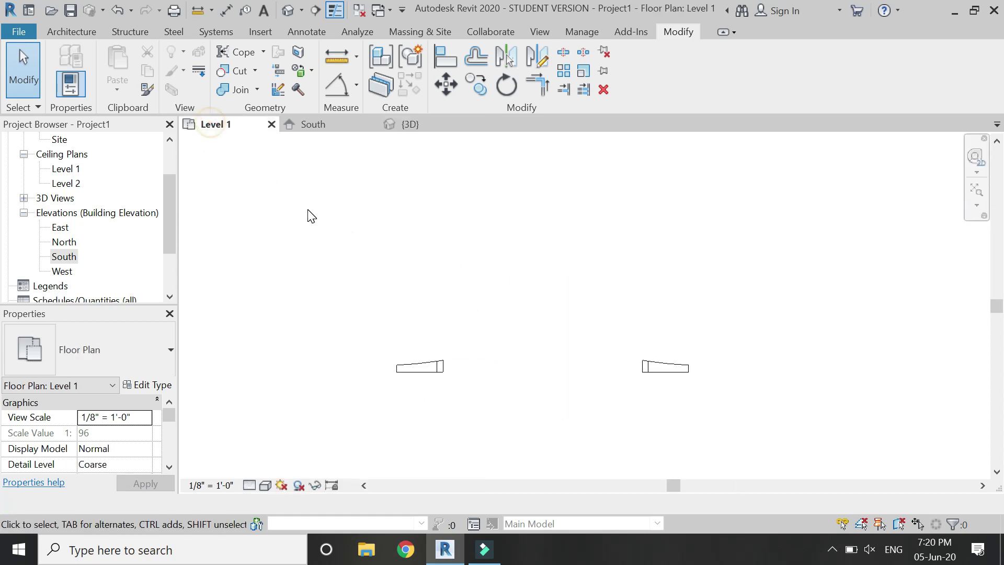
left_click(90, 33)
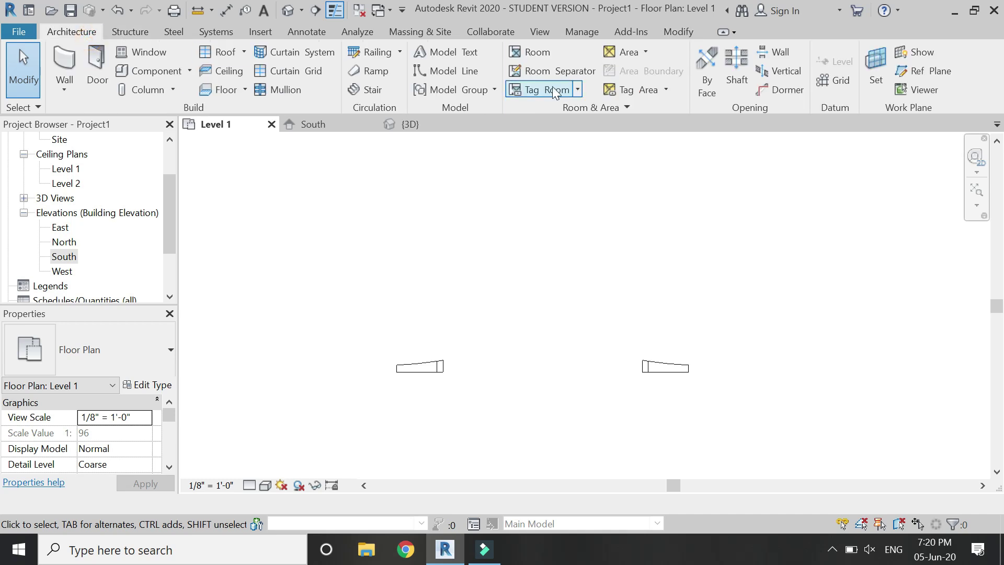
Step: Place a perspective camera in Level 1, eye at the plan's top right, aimed at the arch
left_click(526, 31)
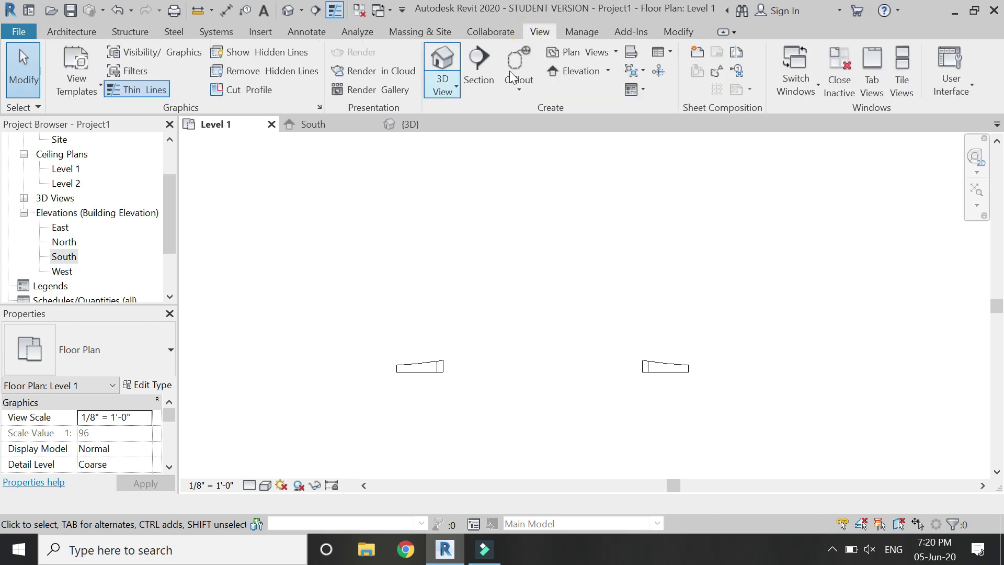
left_click(445, 89)
left_click(465, 149)
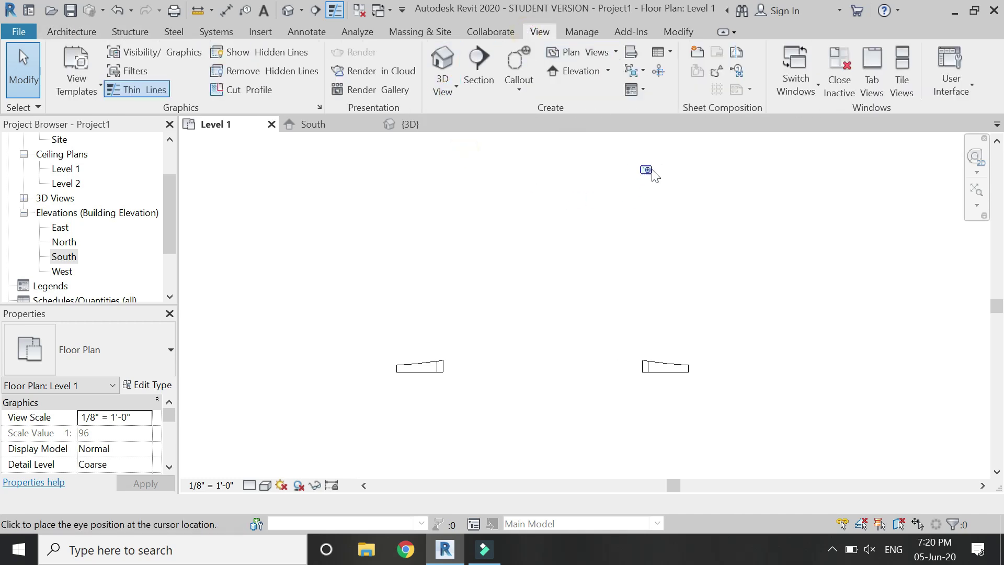
left_click(675, 149)
left_click(529, 435)
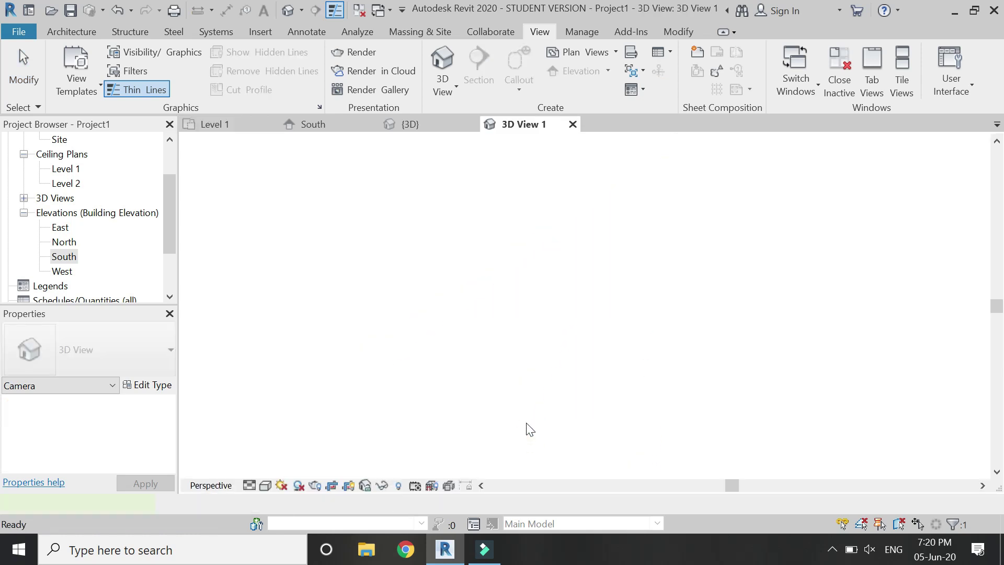
Step: Enlarge the 3D View 1 crop region on all four sides to frame the whole arch
scroll(593, 394, "down", 1)
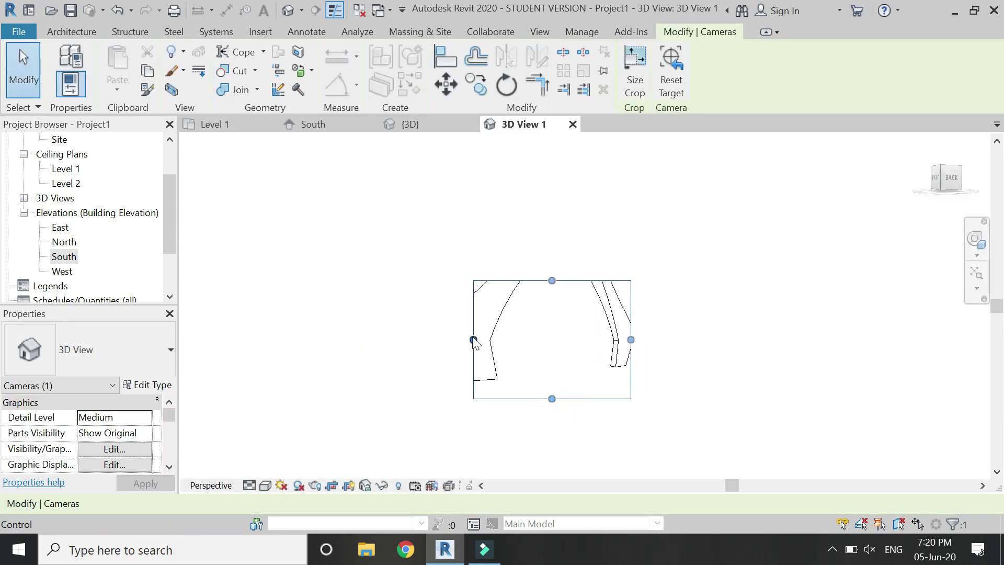
left_click_drag(473, 340, 430, 339)
left_click_drag(631, 339, 668, 340)
left_click_drag(549, 280, 568, 181)
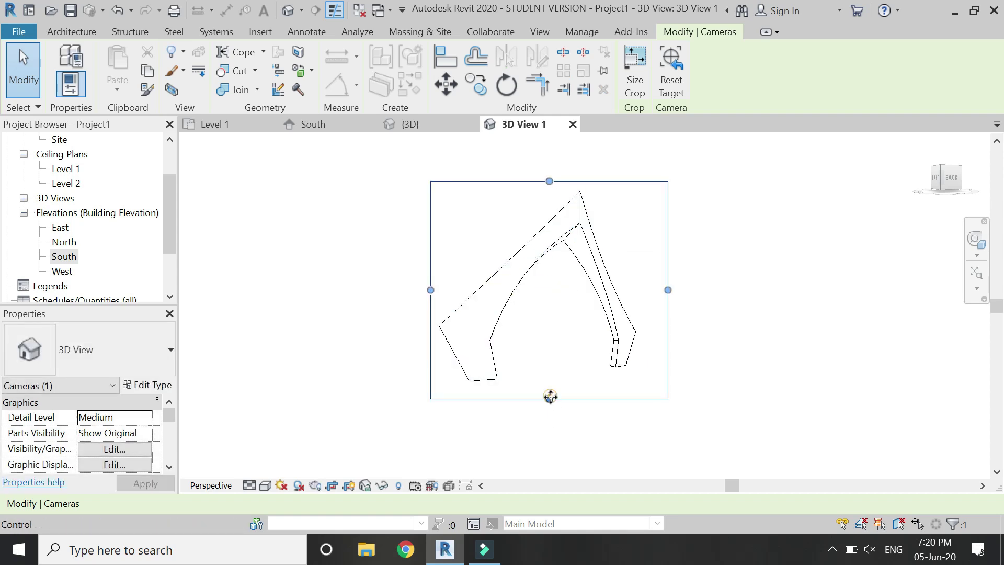
left_click_drag(550, 398, 550, 418)
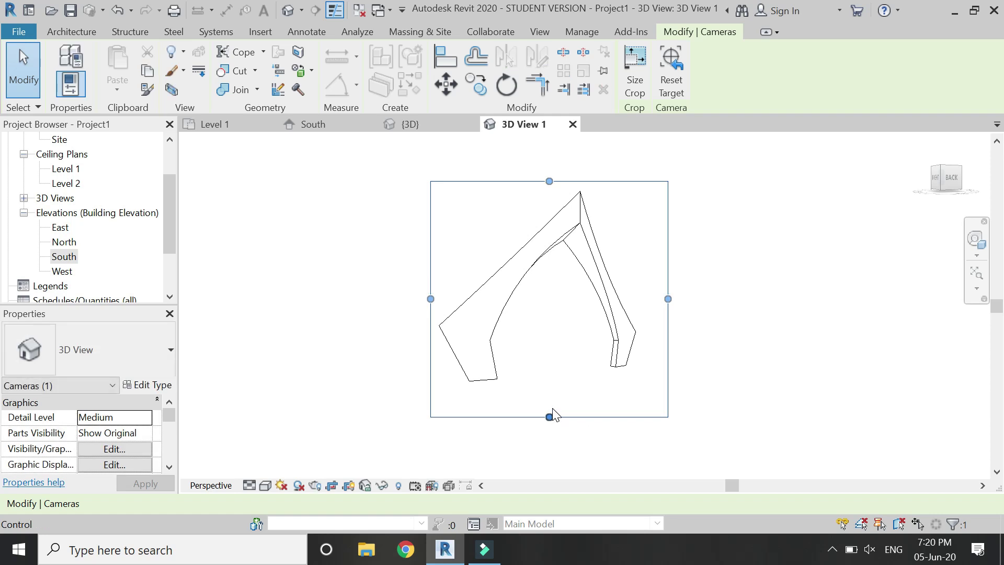
scroll(588, 298, "up", 3)
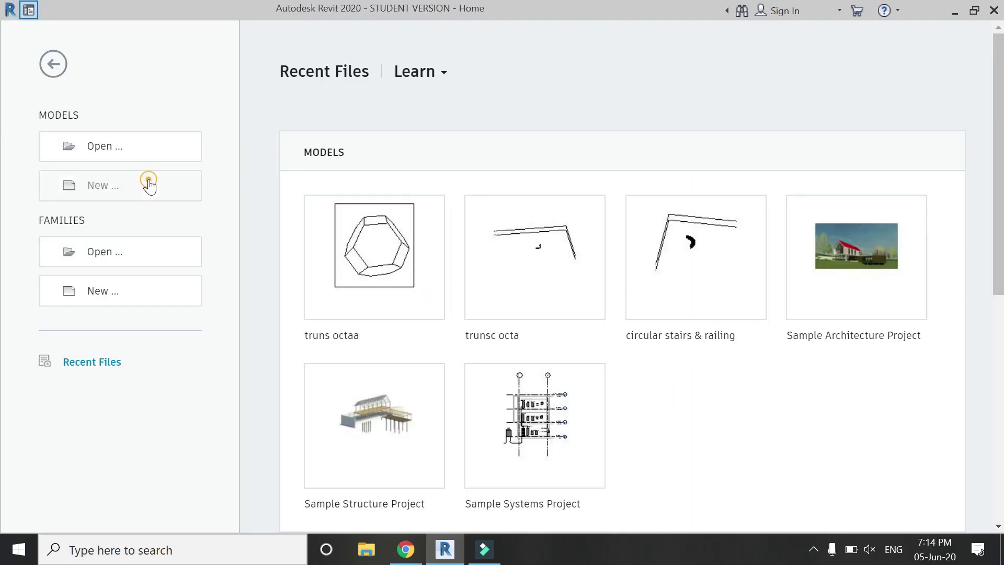
Step: Create a new project from the Architectural Template
left_click(149, 185)
left_click(415, 241)
left_click(418, 273)
left_click(460, 325)
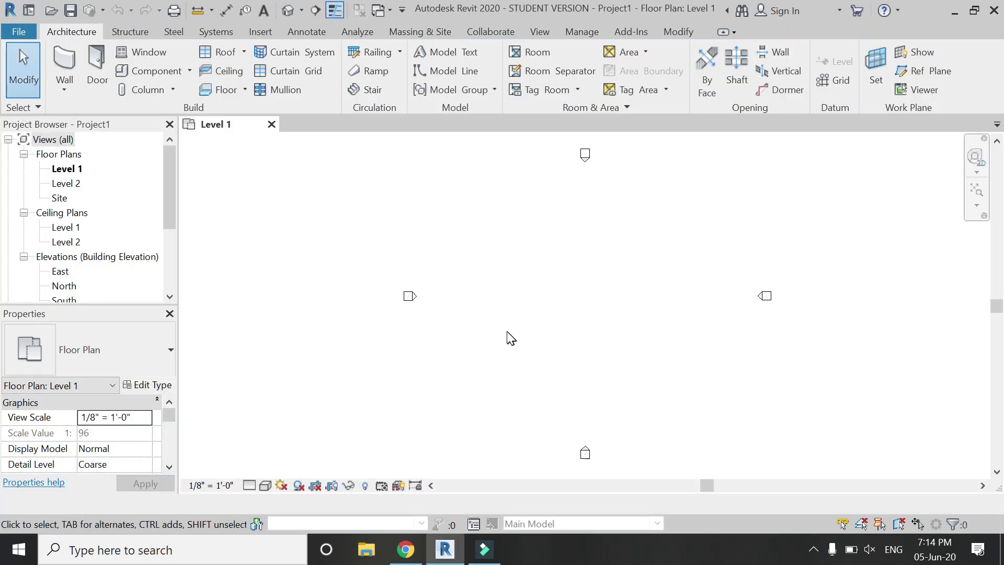
Step: Start a Model In-Place component in the Walls category named Walls 1
left_click(190, 76)
left_click(178, 129)
scroll(119, 278, "down", 4)
scroll(119, 278, "down", 2)
left_click(195, 447)
left_click(516, 298)
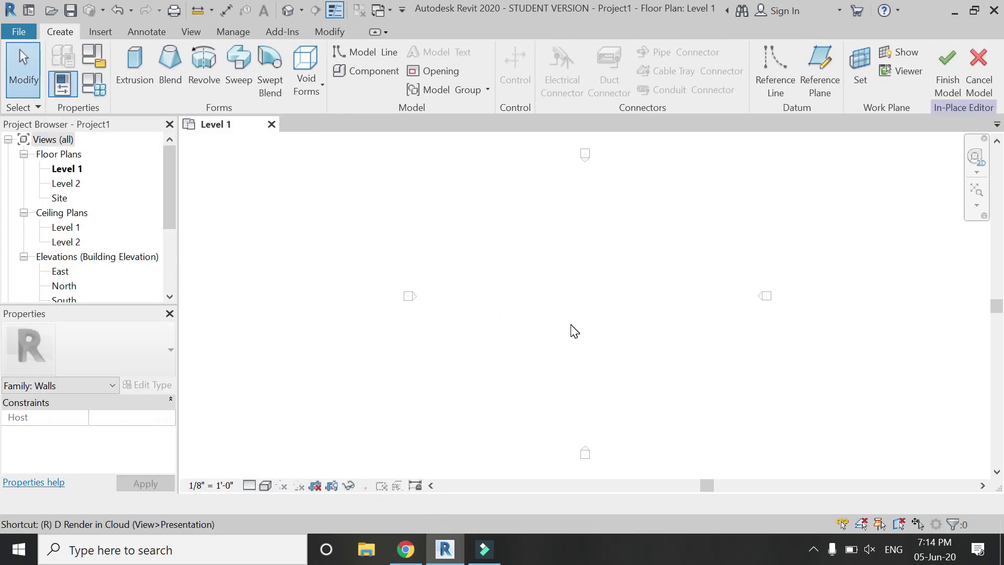
Step: Draw a horizontal reference plane across the Level 1 plan with RP
key("r")
key("p")
left_click(435, 365)
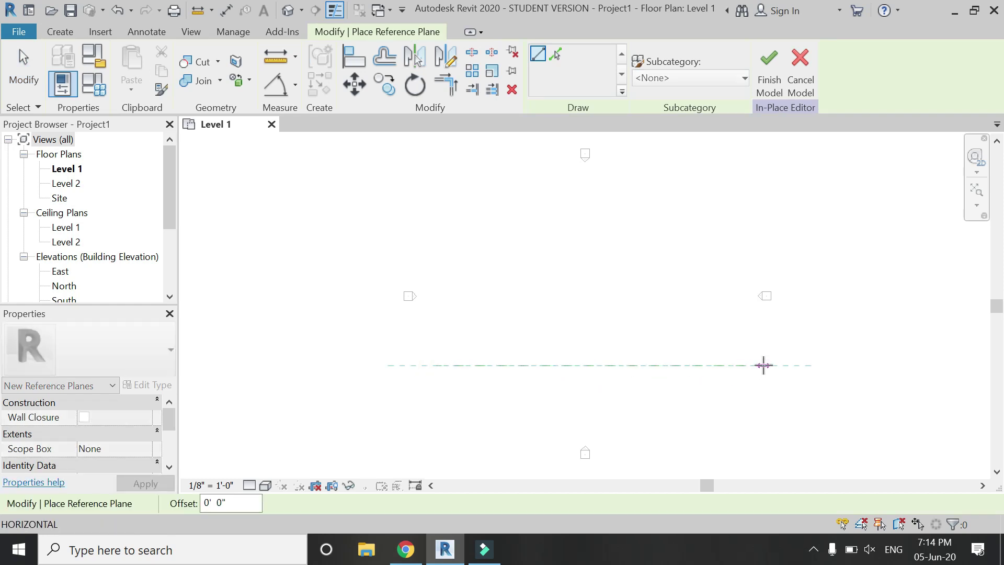
left_click(764, 364)
key("Escape")
key("Escape")
left_click(679, 364)
left_click(734, 372)
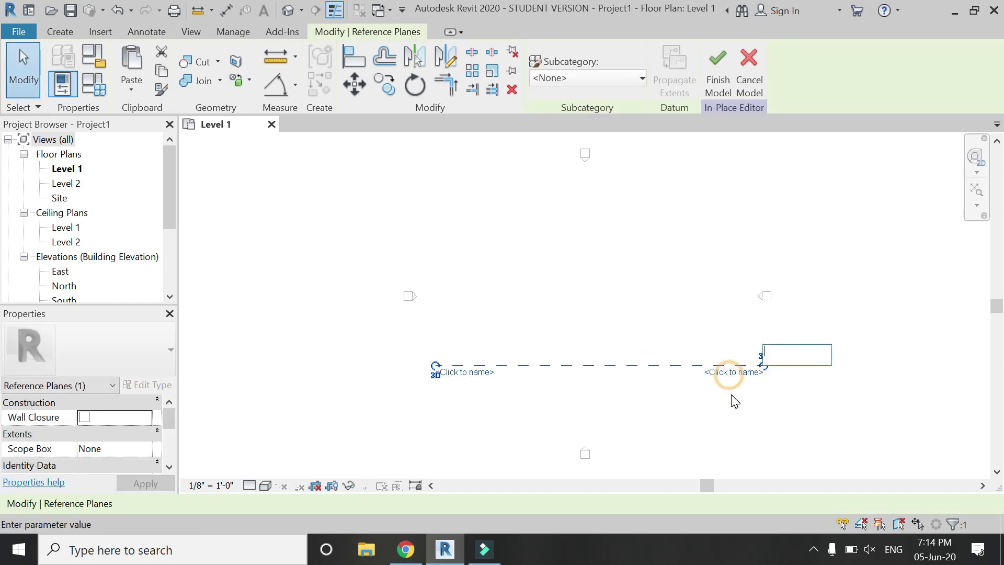
left_click(314, 298)
Step: In the South elevation, start an extrusion on the work plane Reference Plane : 1
scroll(79, 259, "down", 1)
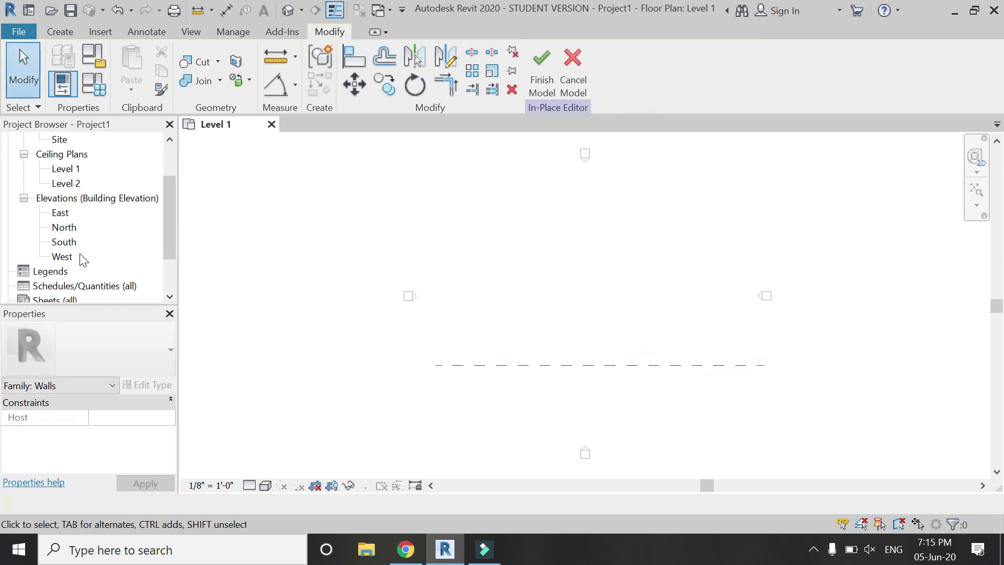
left_click(71, 242)
double_click(71, 242)
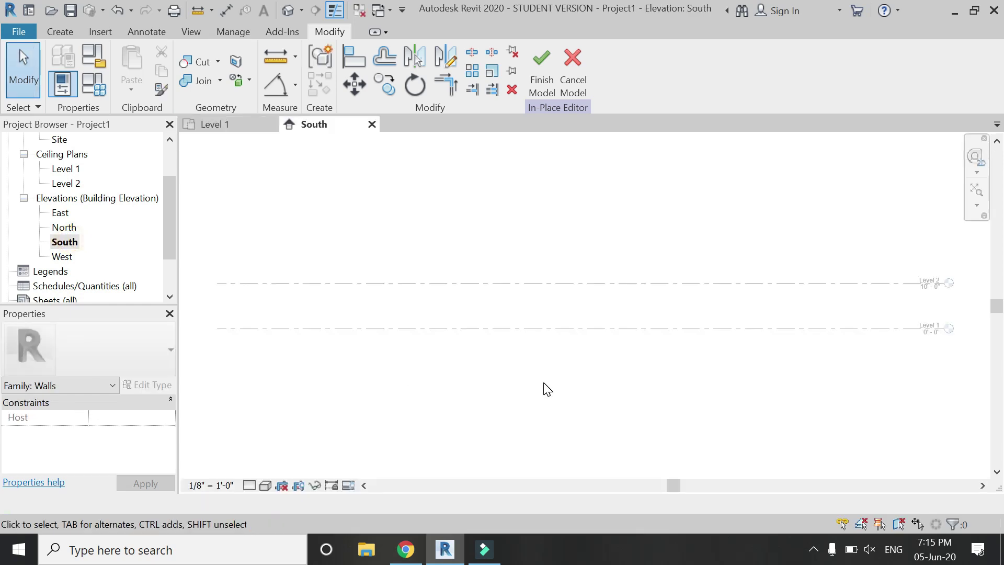
scroll(582, 426, "up", 2)
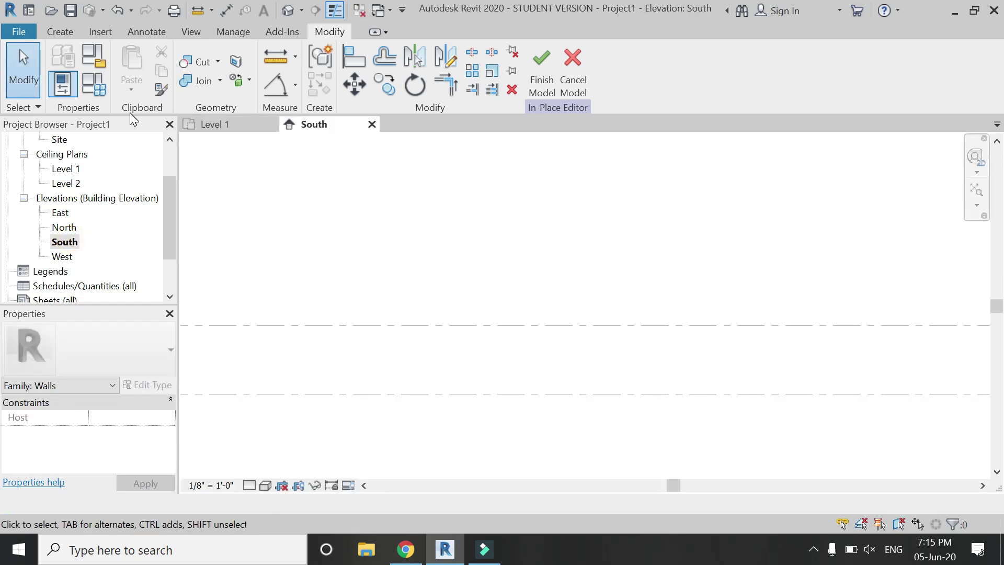
left_click(60, 32)
left_click(133, 64)
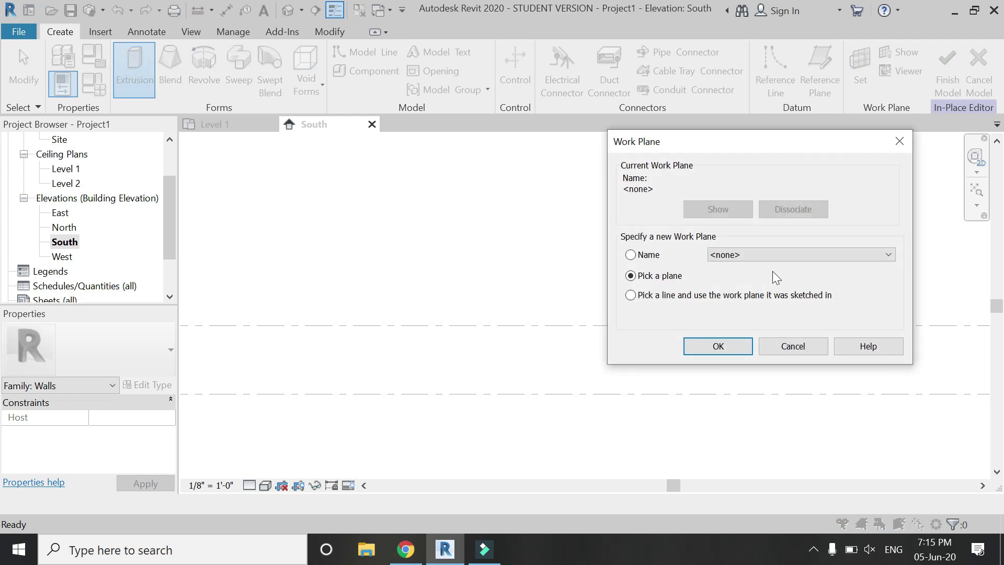
left_click(773, 255)
left_click(769, 297)
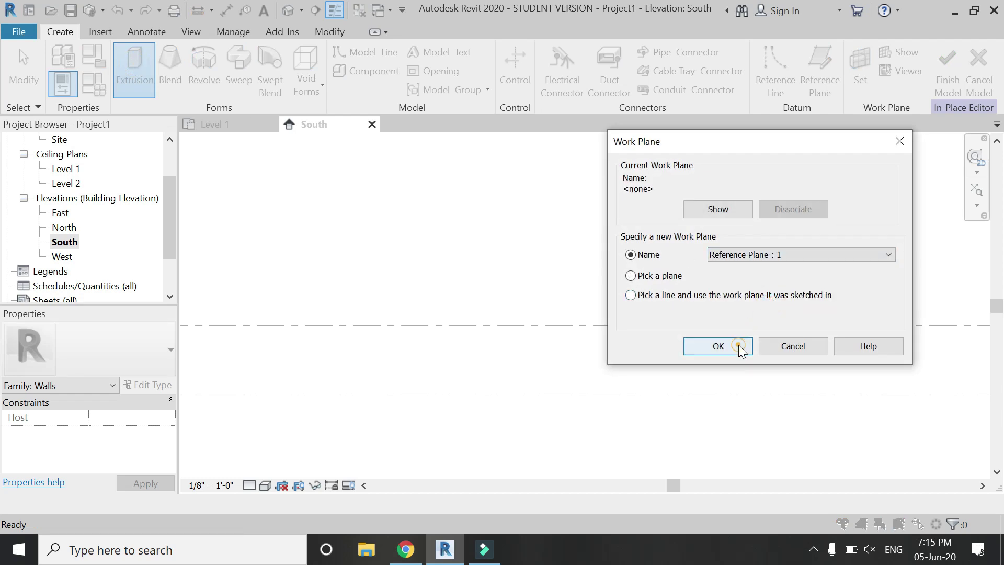
left_click(739, 347)
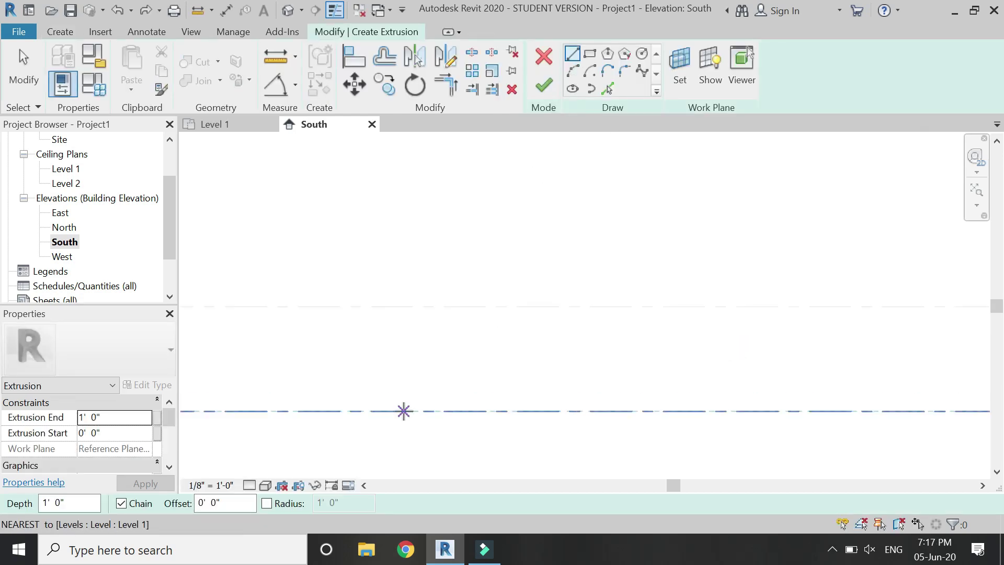
Step: Sketch the left slanted side and the horizontal base line on the level
left_click(404, 411)
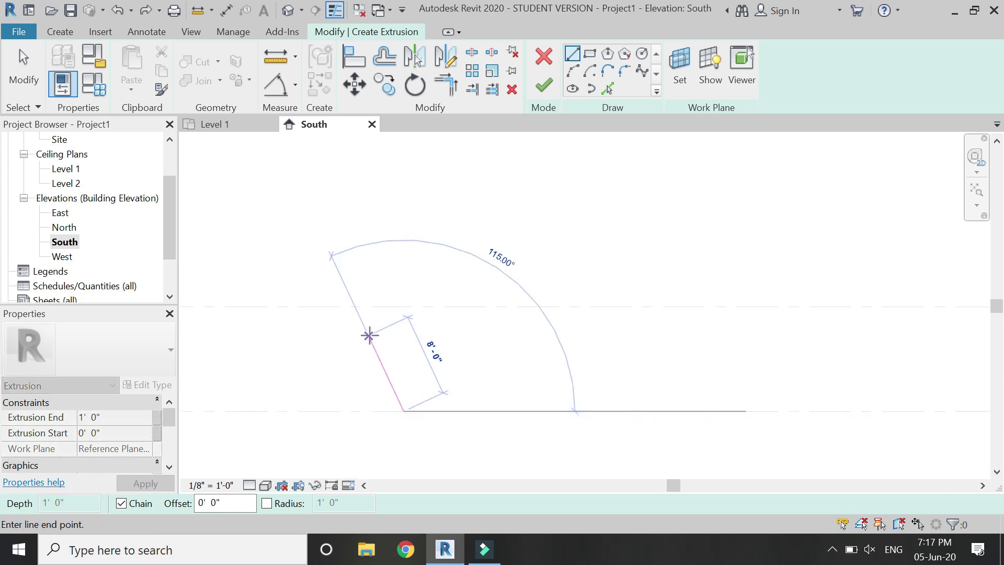
left_click(370, 335)
key("Escape")
key("Escape")
left_click(404, 411)
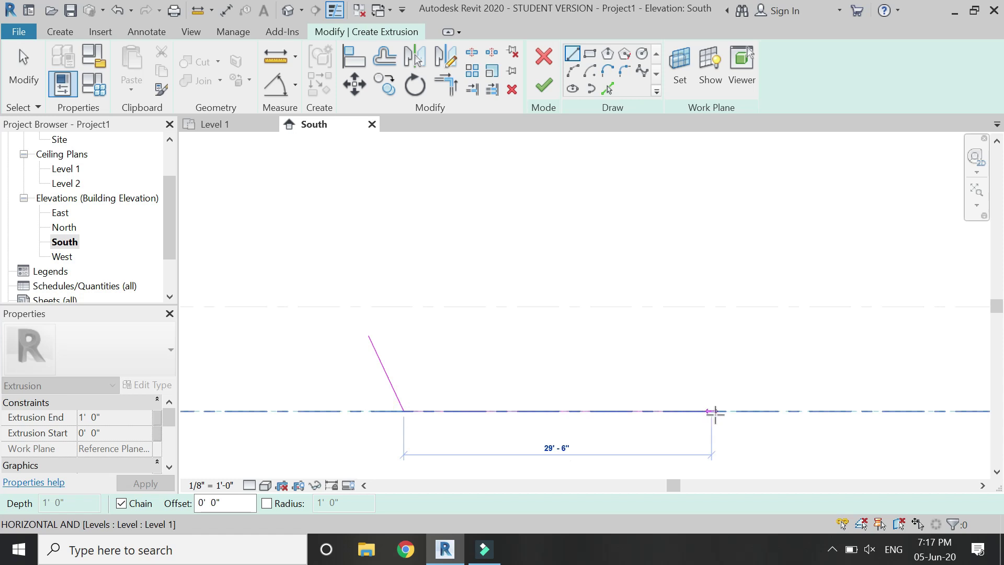
left_click(715, 412)
key("Escape")
key("Escape")
Step: Mirror the slanted side to the right across a vertical axis at the base midpoint
left_click(387, 369)
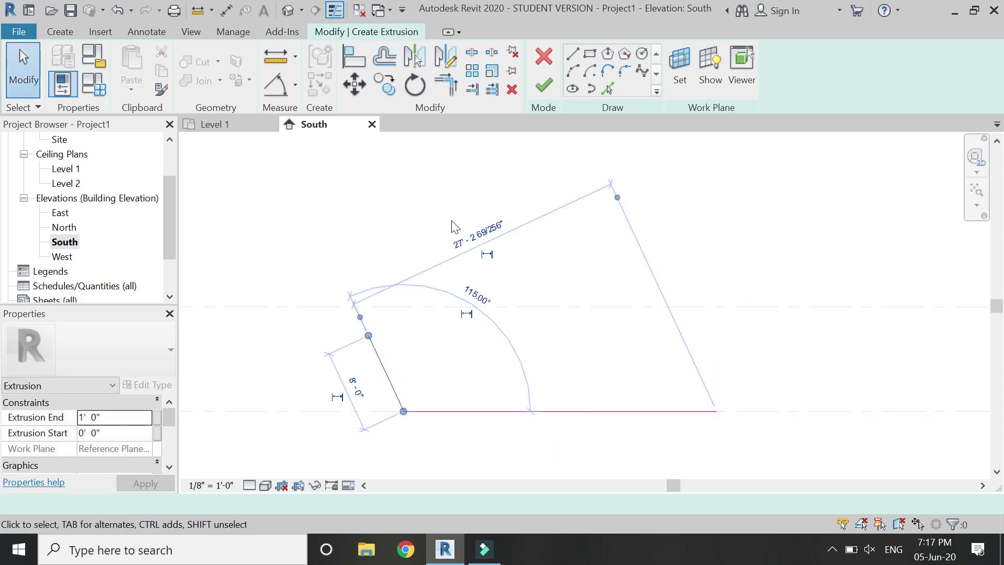
left_click(447, 67)
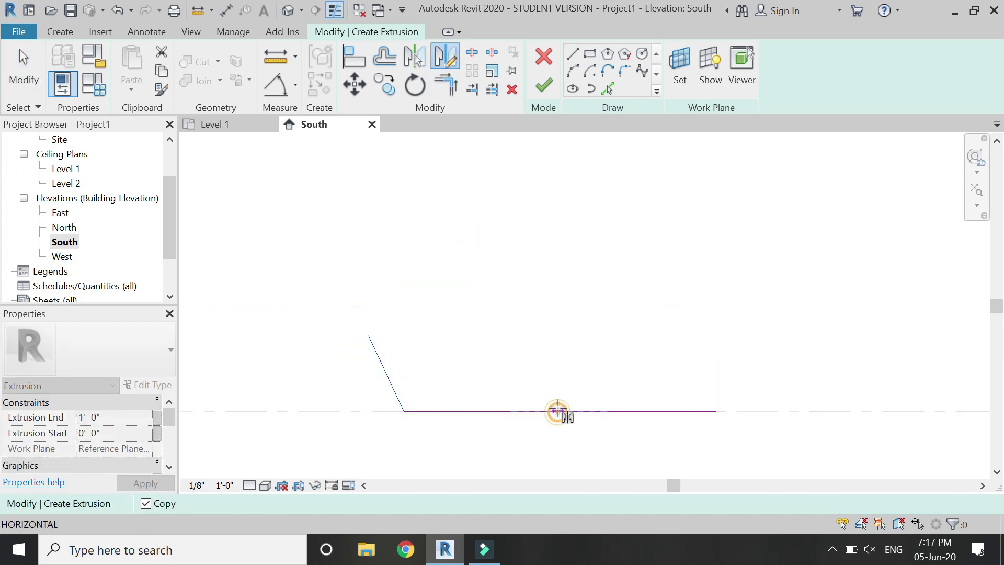
left_click(560, 411)
left_click(558, 375)
key("Escape")
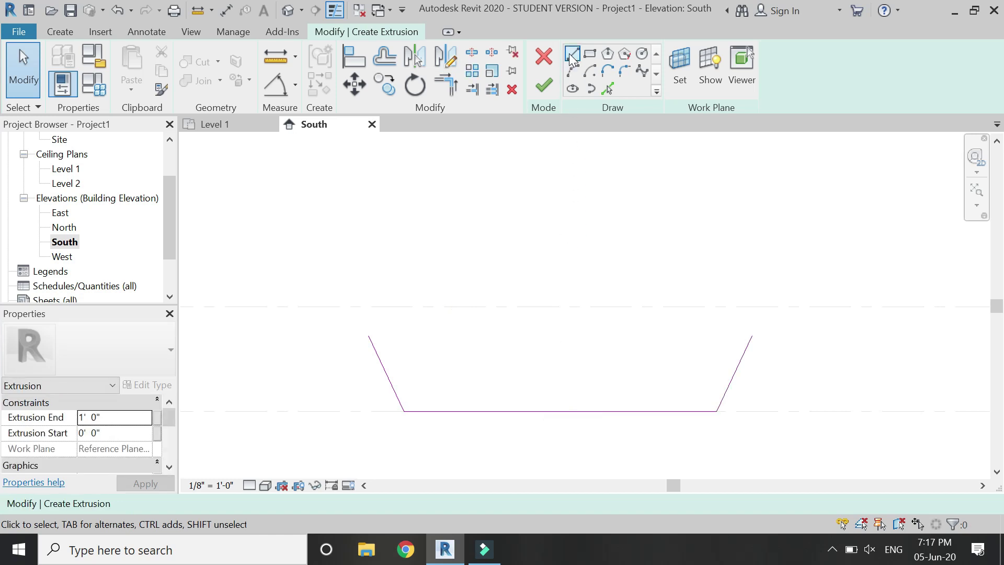
Step: Draw a vertical centre line from the base midpoint up to the apex
left_click(571, 54)
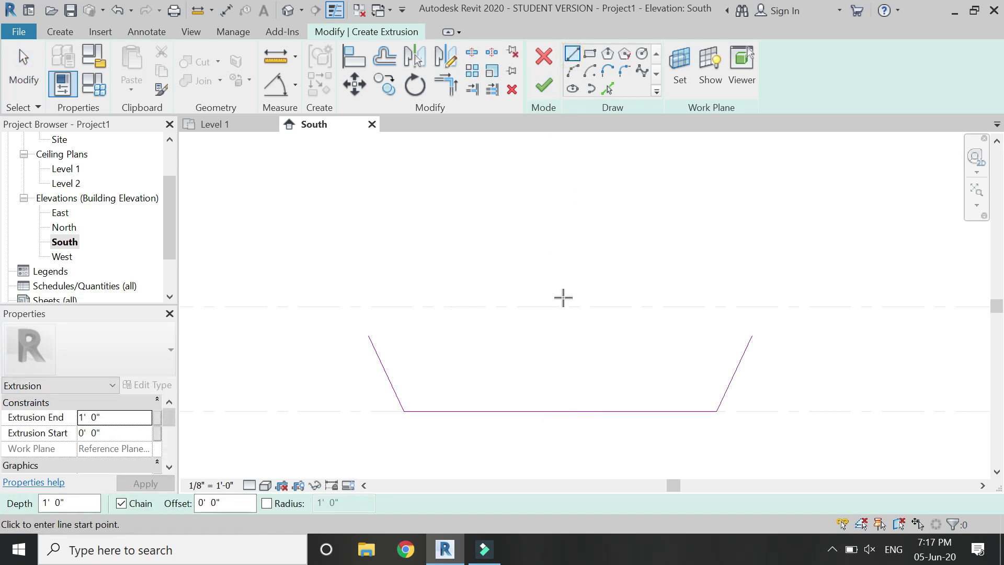
left_click(560, 413)
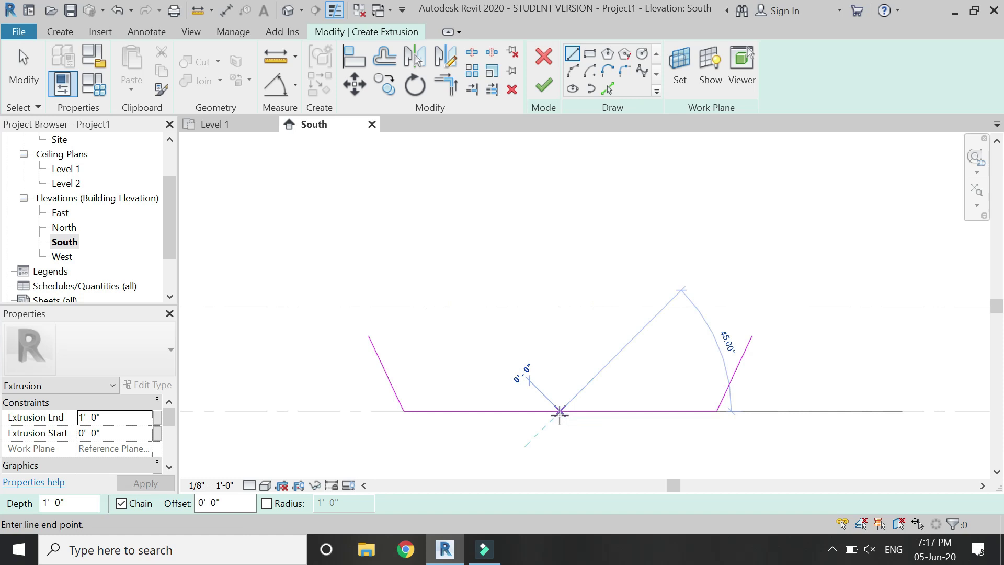
scroll(560, 414, "down", 2)
left_click(559, 218)
key("Escape")
left_click(434, 362)
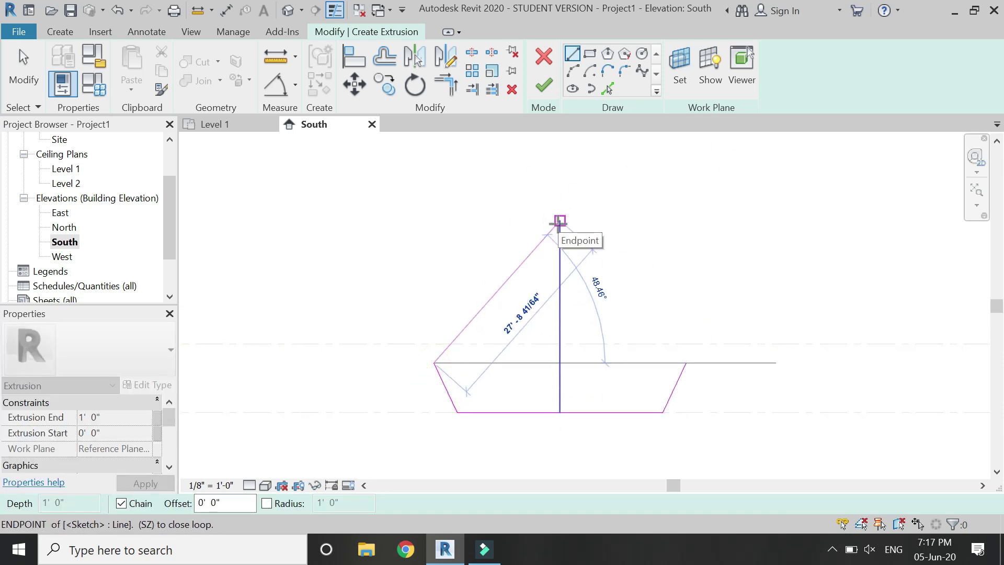
Step: Join both upper slants to the apex, closing the pentagon
left_click(560, 218)
key("Escape")
key("Escape")
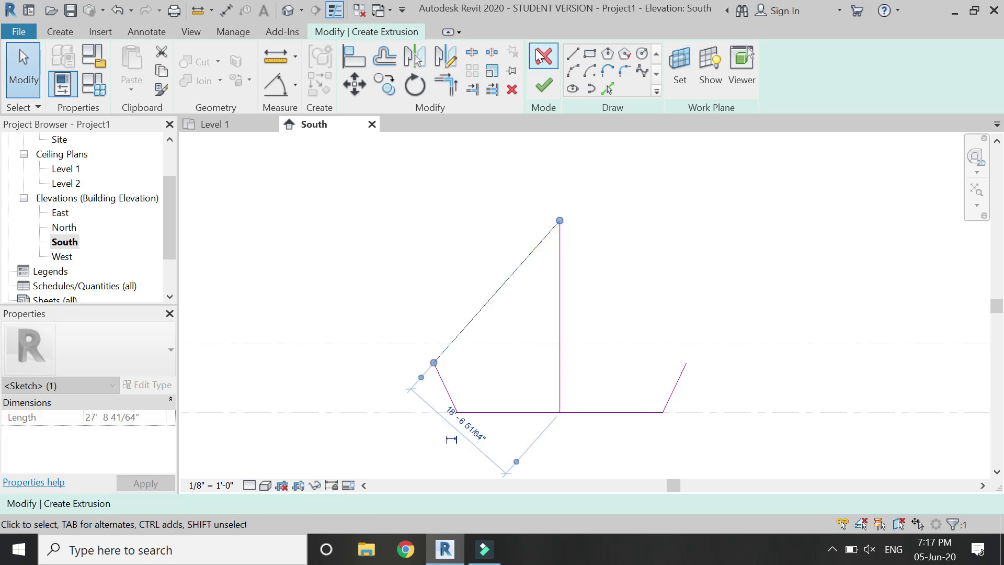
key("Escape")
left_click(573, 54)
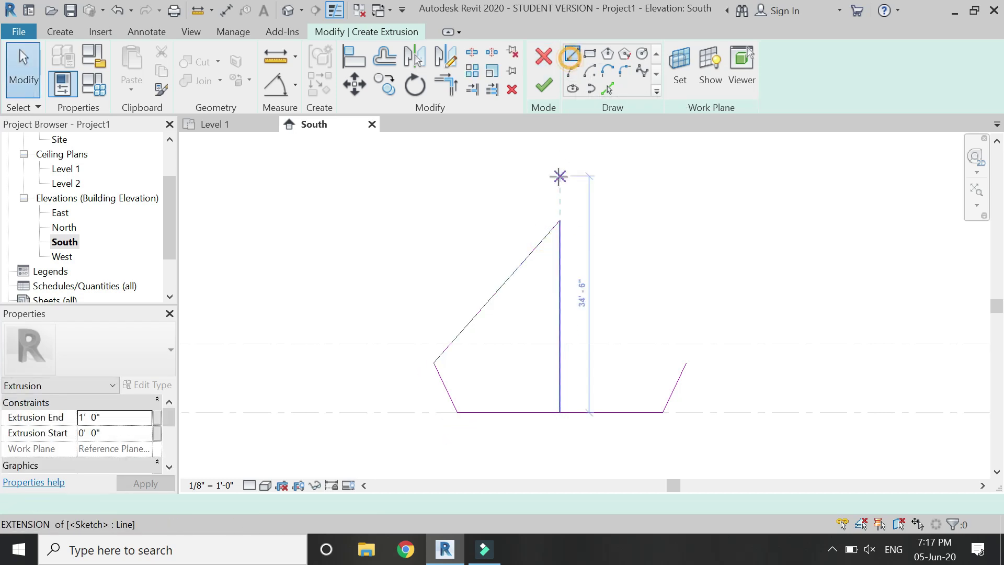
left_click(560, 220)
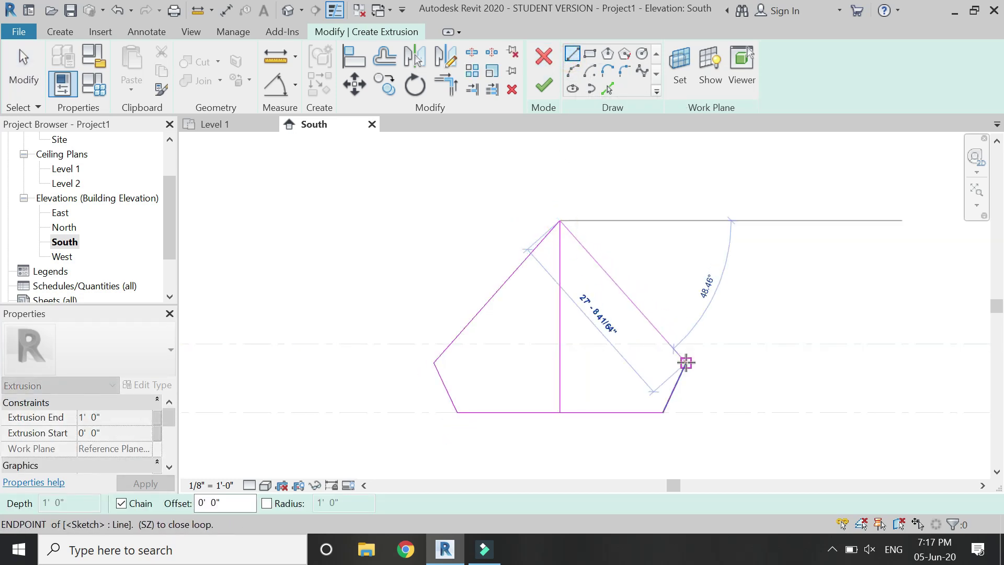
left_click(685, 362)
key("Escape")
key("Escape")
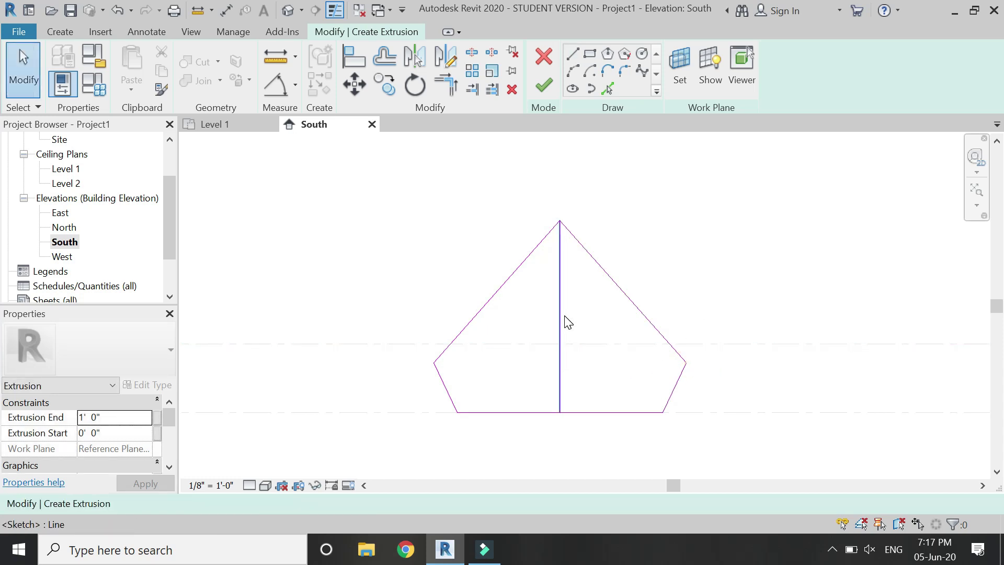
Step: Draw the left leg's 5' 6" inner line and mirror it to the right side
scroll(531, 405, "up", 1)
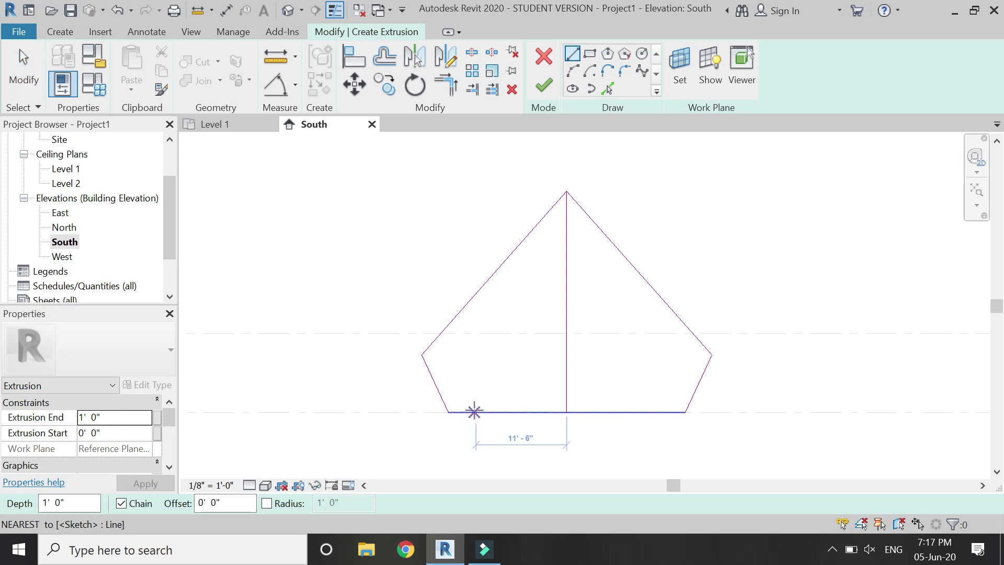
left_click(474, 410)
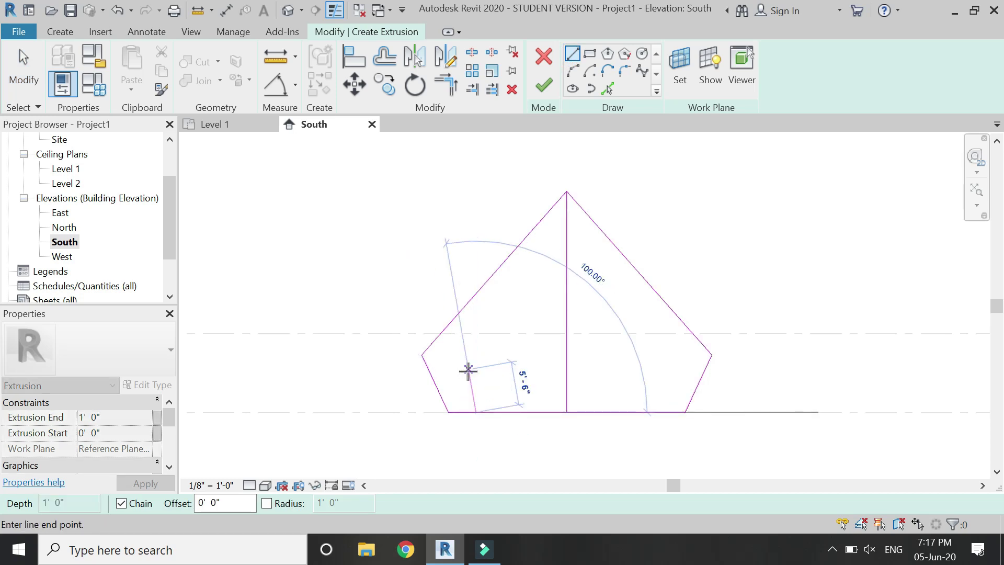
left_click(468, 370)
key("Escape")
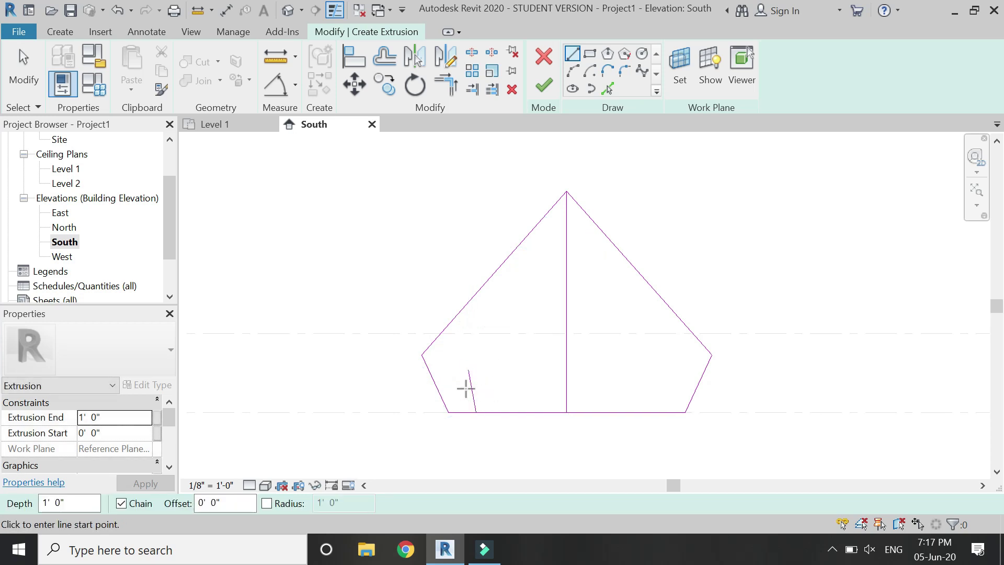
key("Escape")
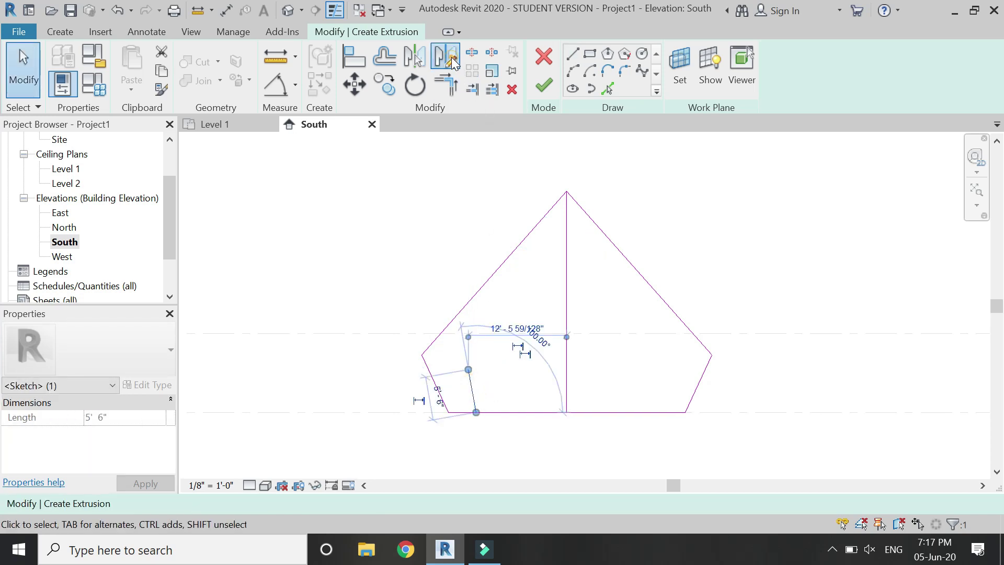
left_click(453, 63)
left_click(566, 302)
left_click(567, 442)
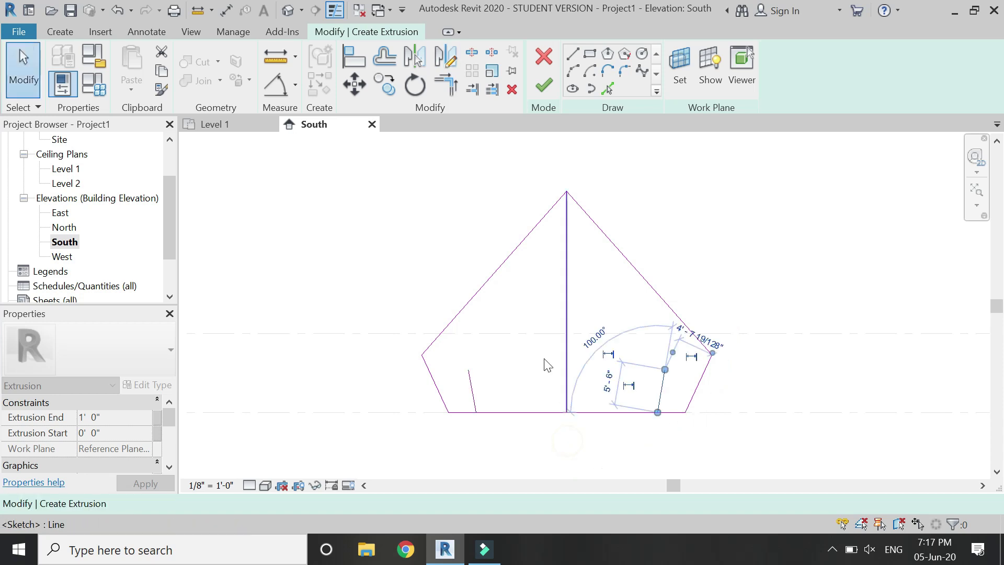
left_click(542, 318)
Step: Add a start-end-radius inner arc from the leg top to below the apex, and mirror it
left_click(573, 73)
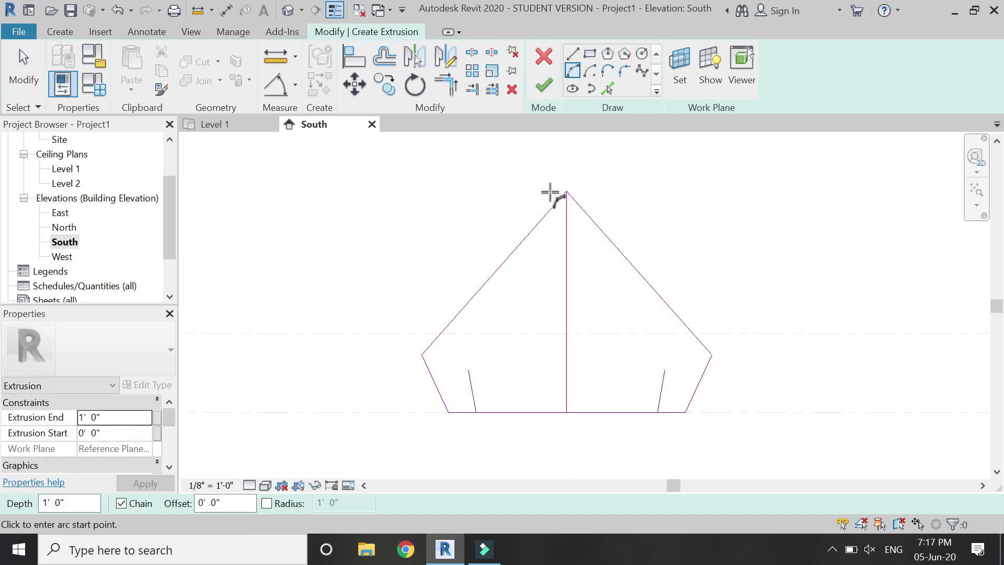
left_click(469, 369)
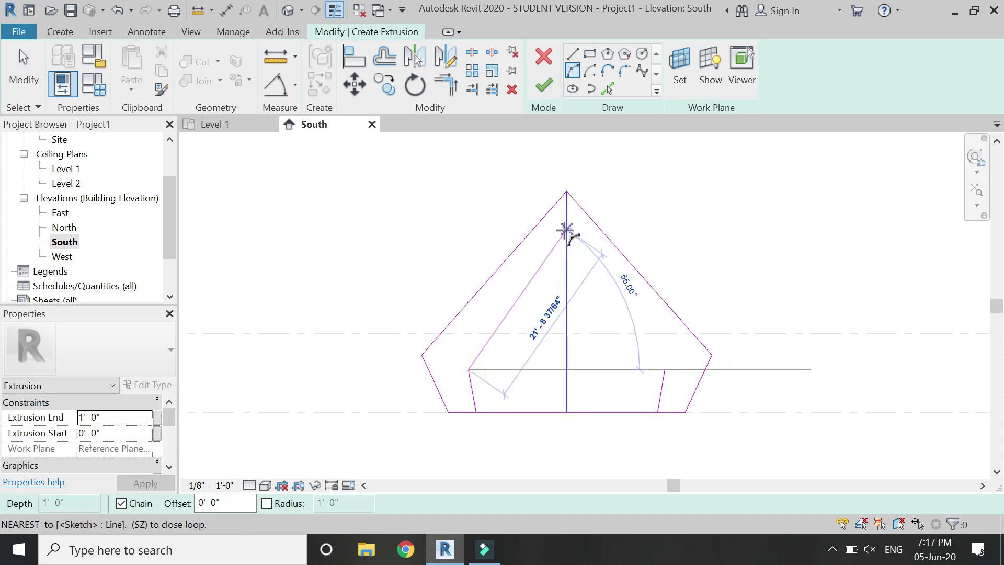
left_click(565, 230)
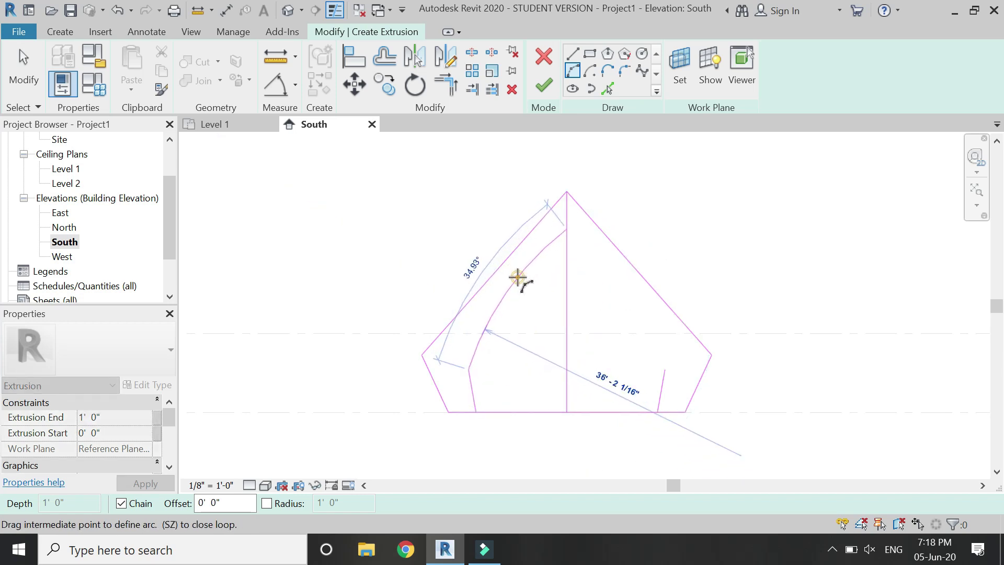
left_click(518, 277)
key("Escape")
key("Escape")
left_click(532, 262)
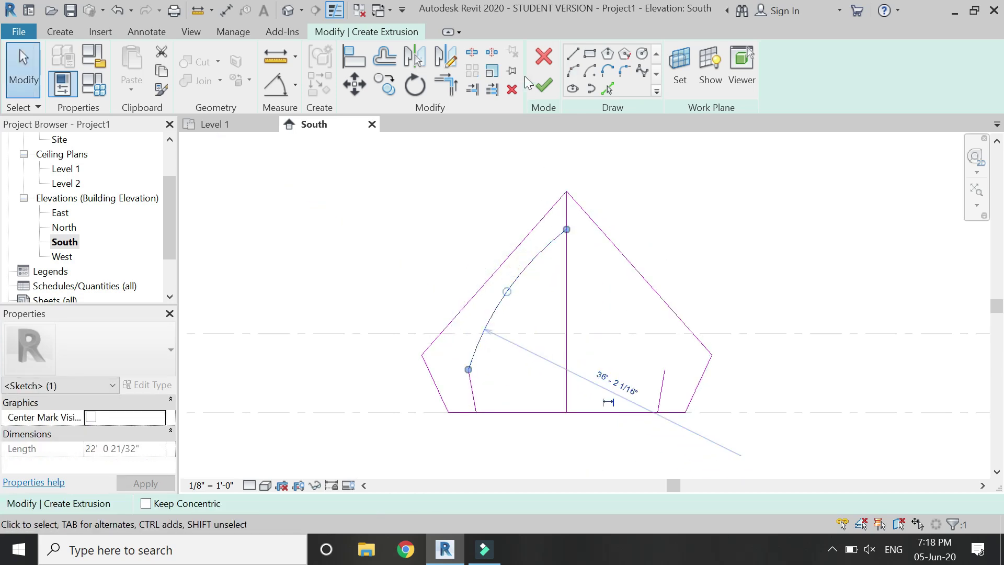
left_click(453, 58)
left_click(566, 229)
left_click(567, 269)
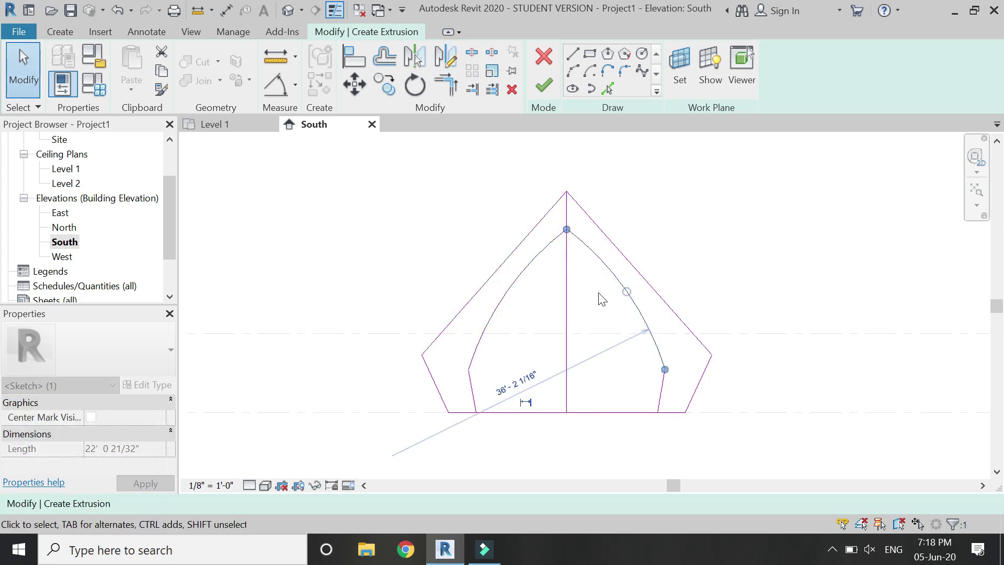
left_click(601, 297)
Step: Delete the vertical centre line and split the bottom edge at the centre
left_click(575, 282)
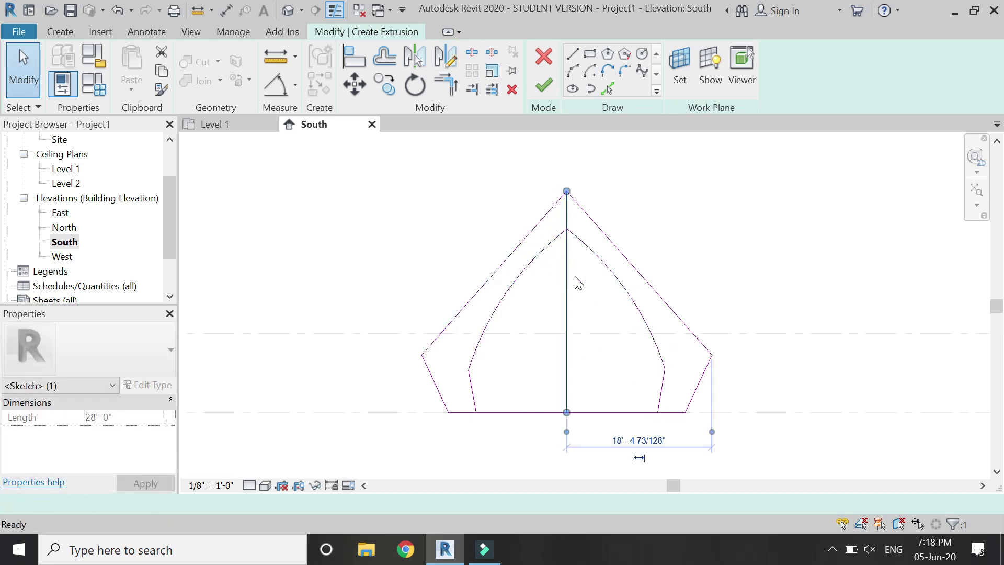
key("Escape")
left_click(471, 51)
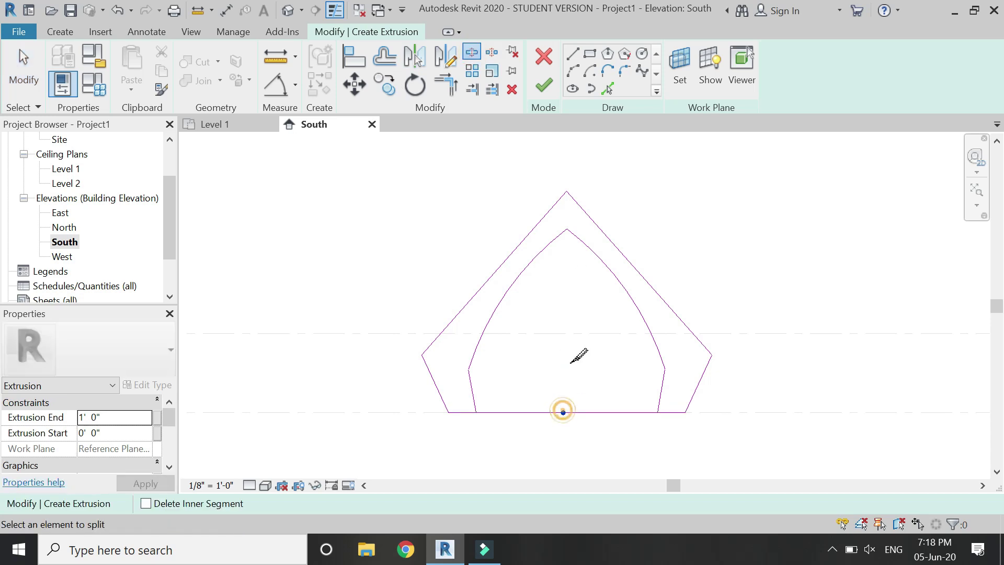
key("t")
key("r")
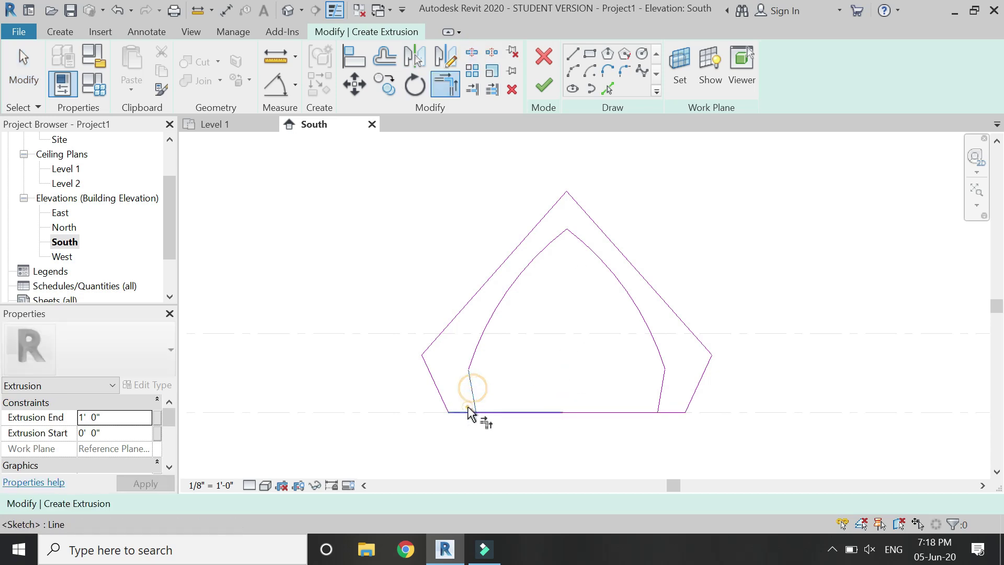
Step: Trim away the bottom edge between the legs and finish the extrusion sketch
left_click(669, 416)
scroll(538, 343, "down", 2)
key("Escape")
left_click(544, 94)
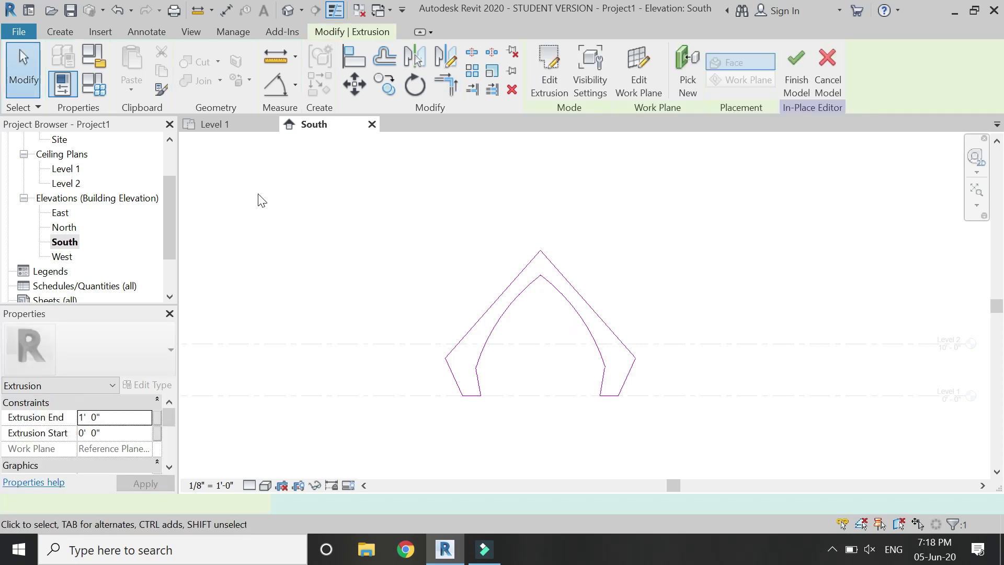
Step: In the Level 1 plan, drag the extrusion deeper and enter 5' 0" as Extrusion End
left_click(219, 124)
scroll(596, 371, "up", 5)
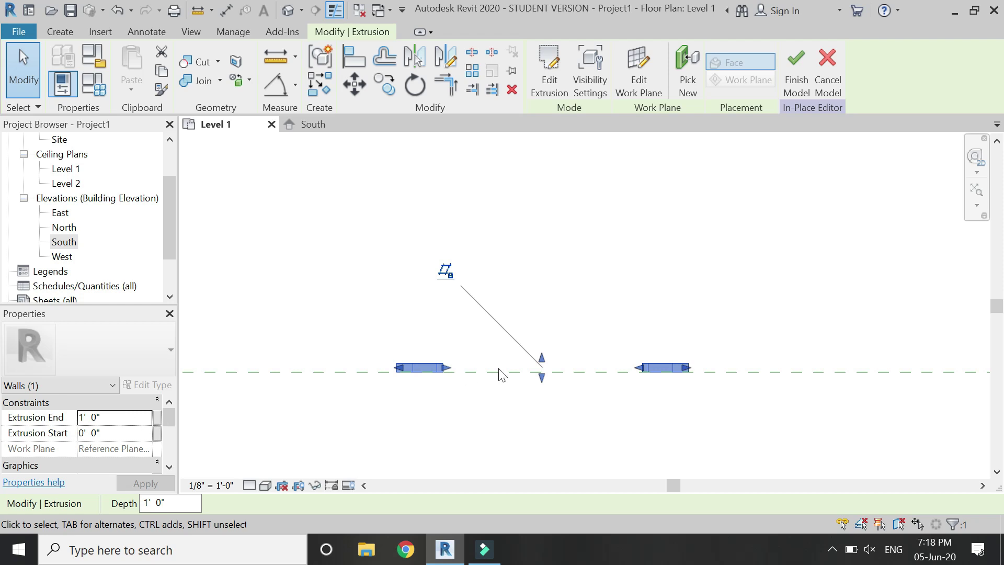
left_click_drag(541, 360, 543, 332)
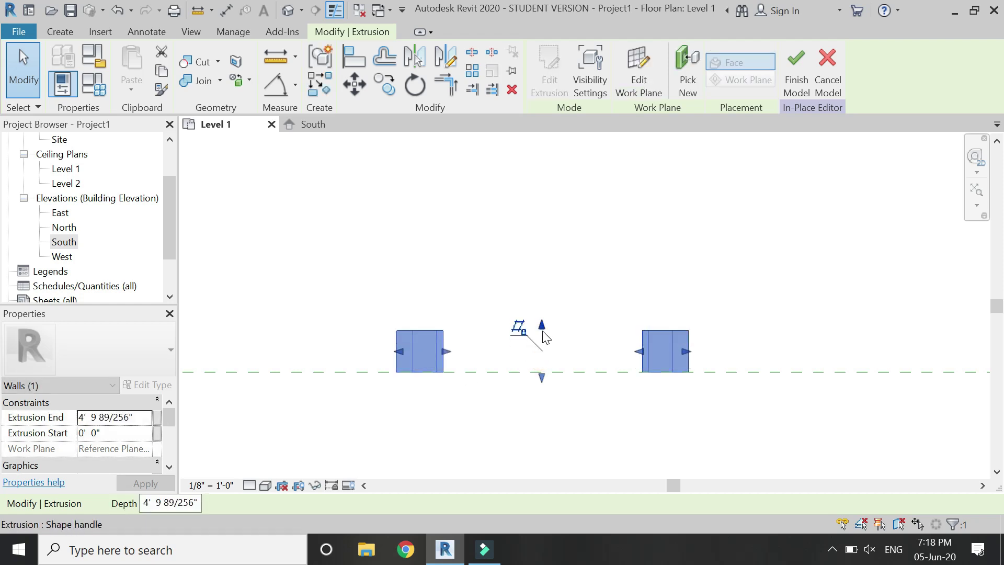
left_click(139, 418)
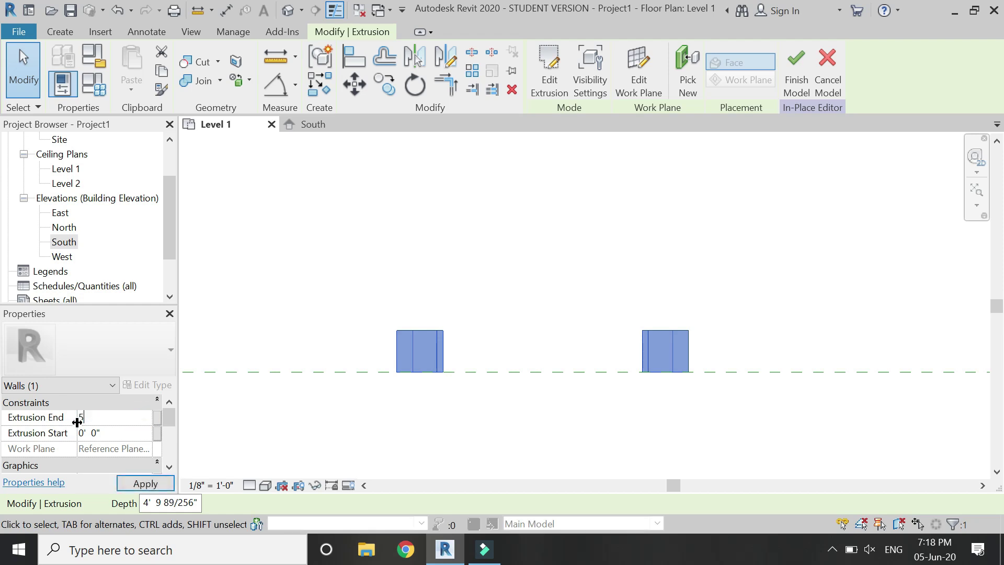
Step: Apply the 5' 0" Extrusion End and view the model from the top in 3D
left_click(148, 482)
left_click(326, 305)
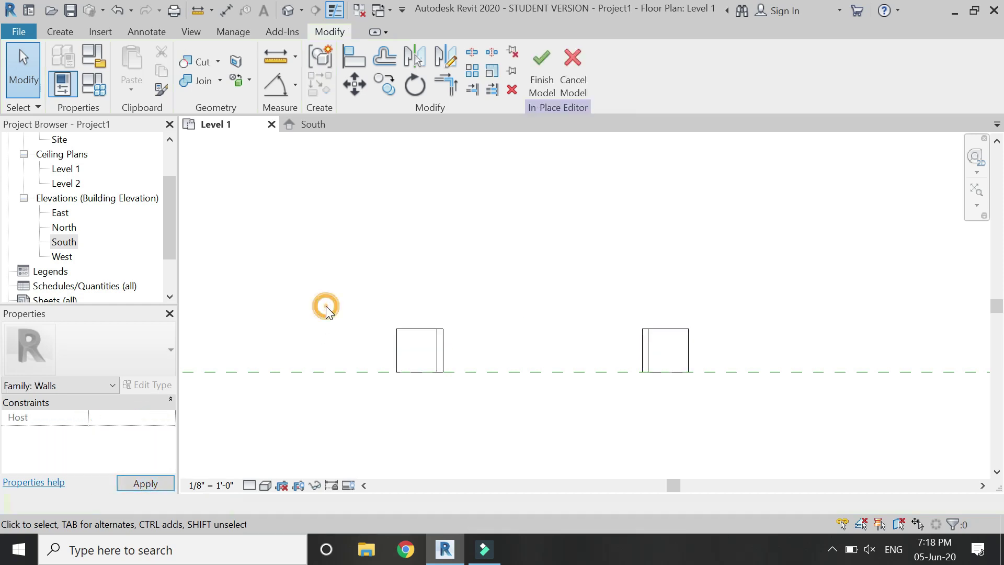
left_click(286, 10)
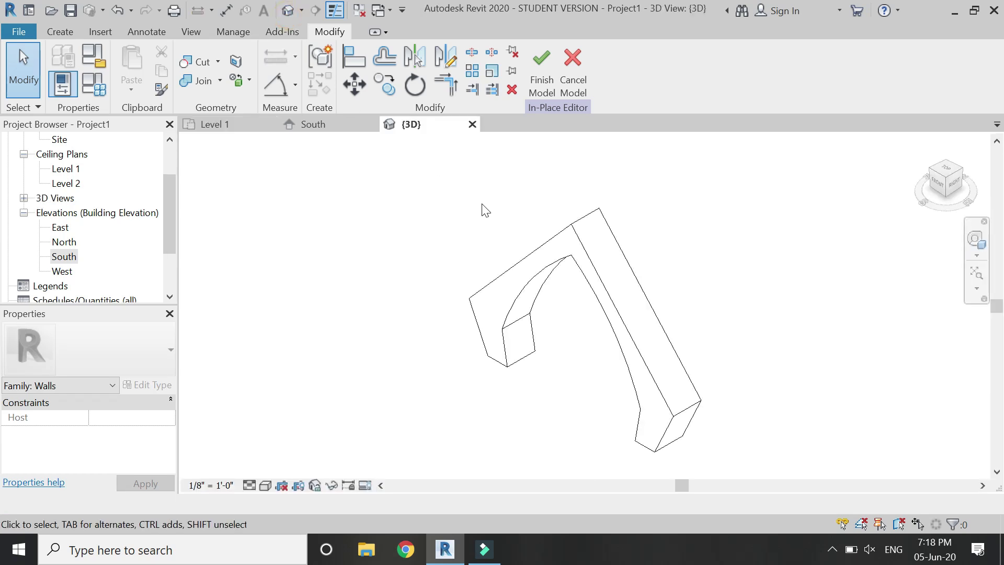
left_click(946, 170)
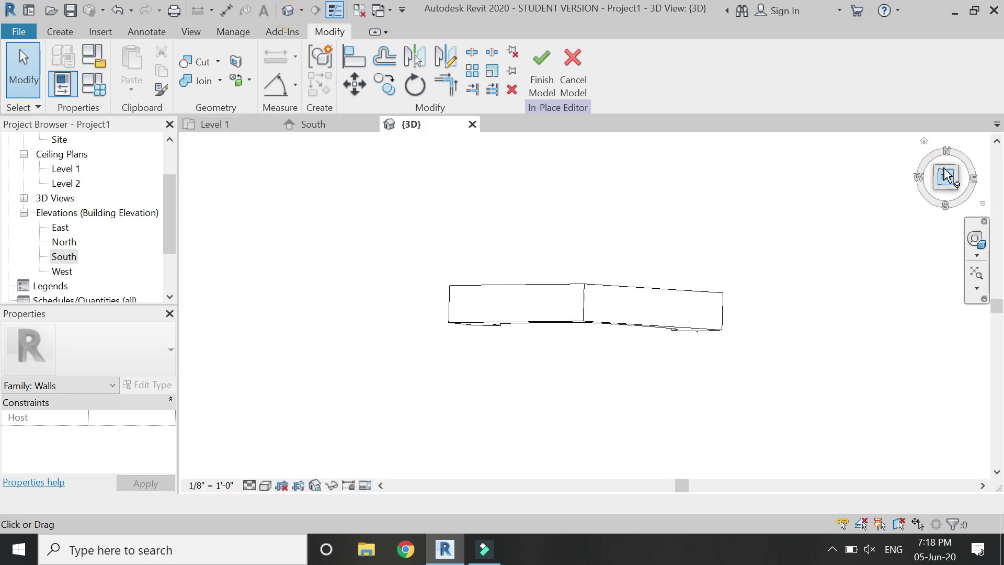
Step: Start a void extrusion and sketch an arc from the top midpoint to the left edge
left_click(60, 32)
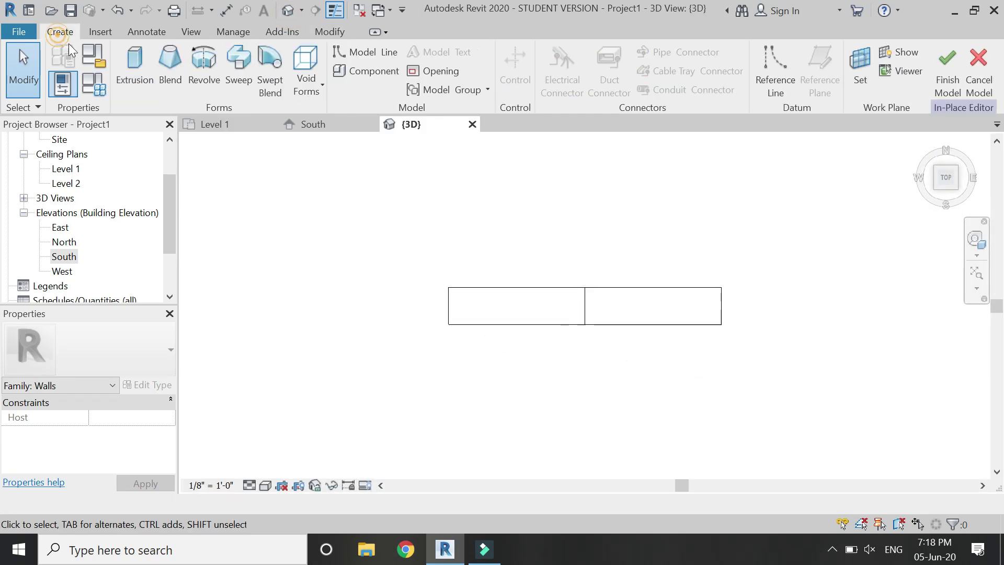
left_click(302, 99)
left_click(343, 118)
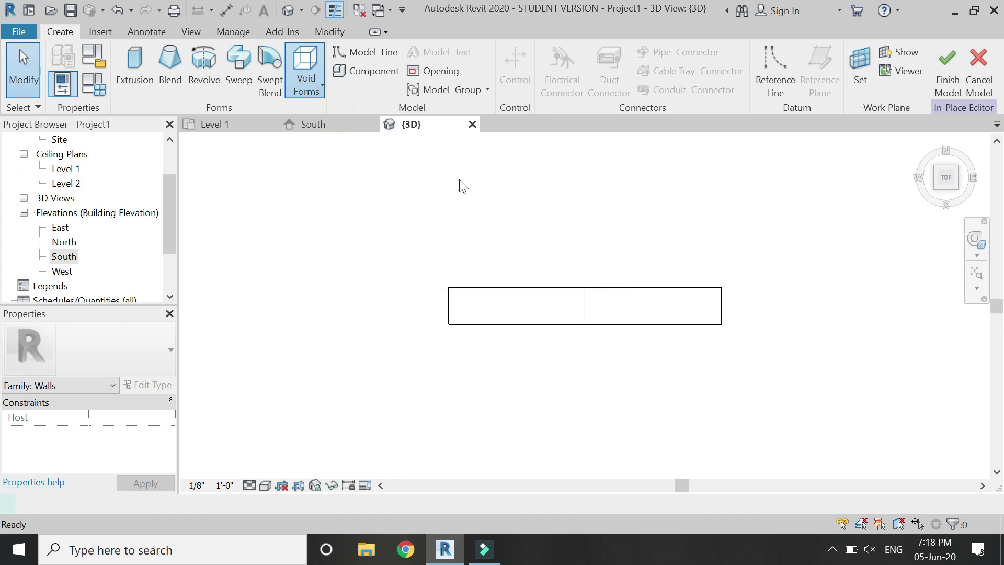
scroll(599, 235, "up", 3)
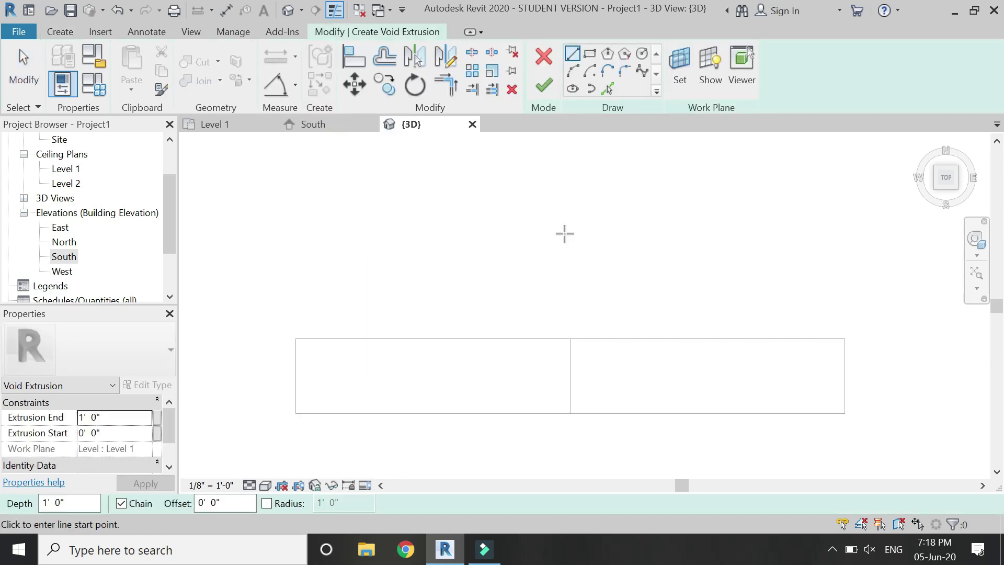
left_click(572, 73)
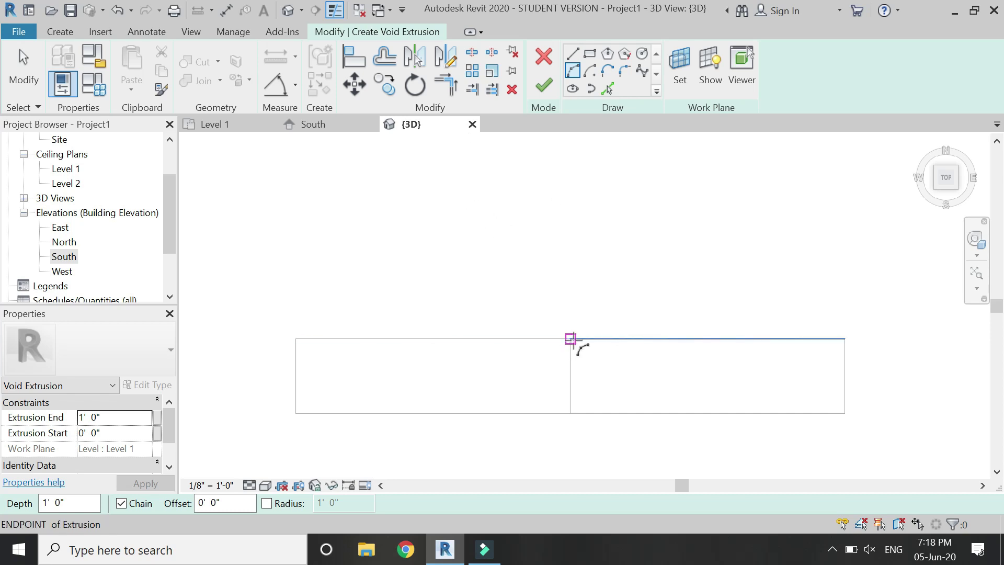
left_click(571, 339)
left_click(296, 401)
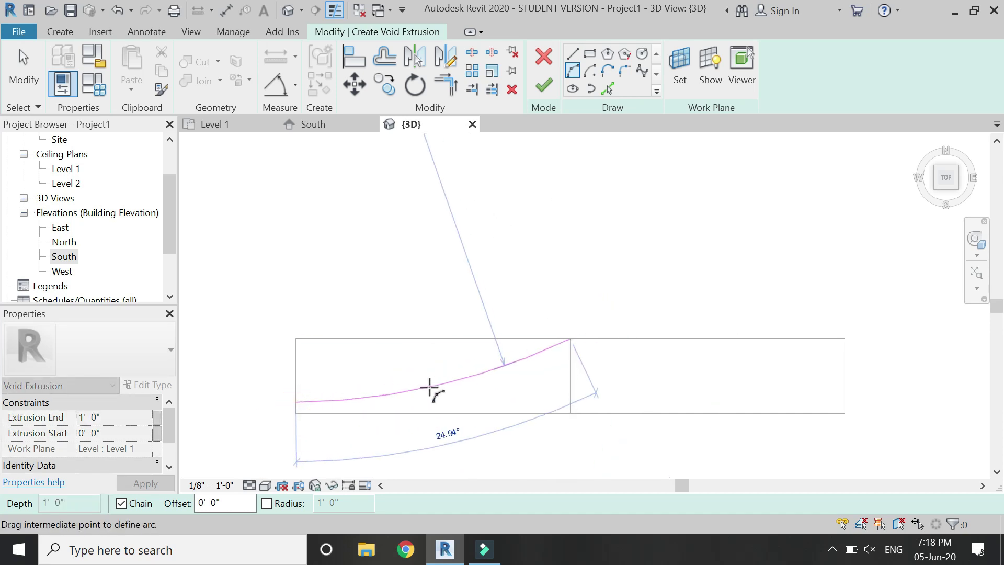
left_click(430, 387)
key("Escape")
key("Escape")
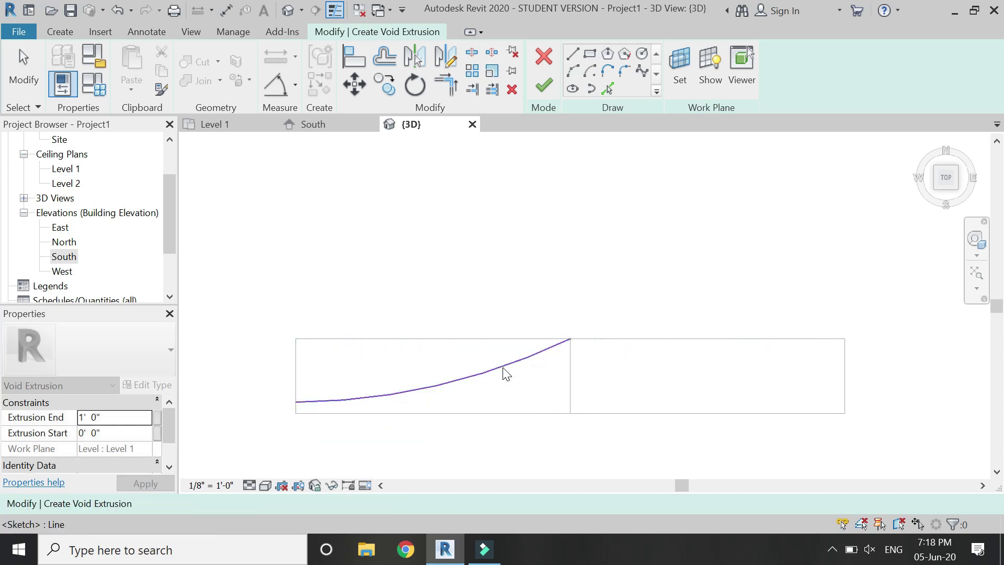
Step: Mirror the void arc to the right across a vertical axis through its peak
left_click(502, 368)
left_click(445, 56)
left_click(570, 338)
left_click(572, 366)
left_click(605, 248)
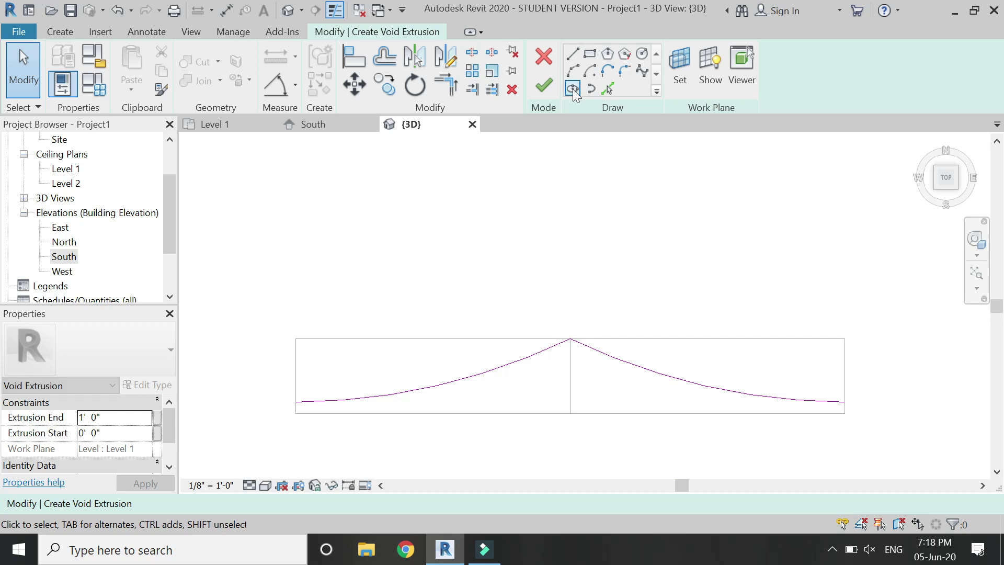
Step: Draw straight left, top and right lines enclosing the arcs in a closed loop
left_click(574, 62)
left_click(295, 402)
left_click(295, 290)
left_click(845, 290)
left_click(845, 401)
scroll(887, 384, "up", 5)
key("Escape")
key("Escape")
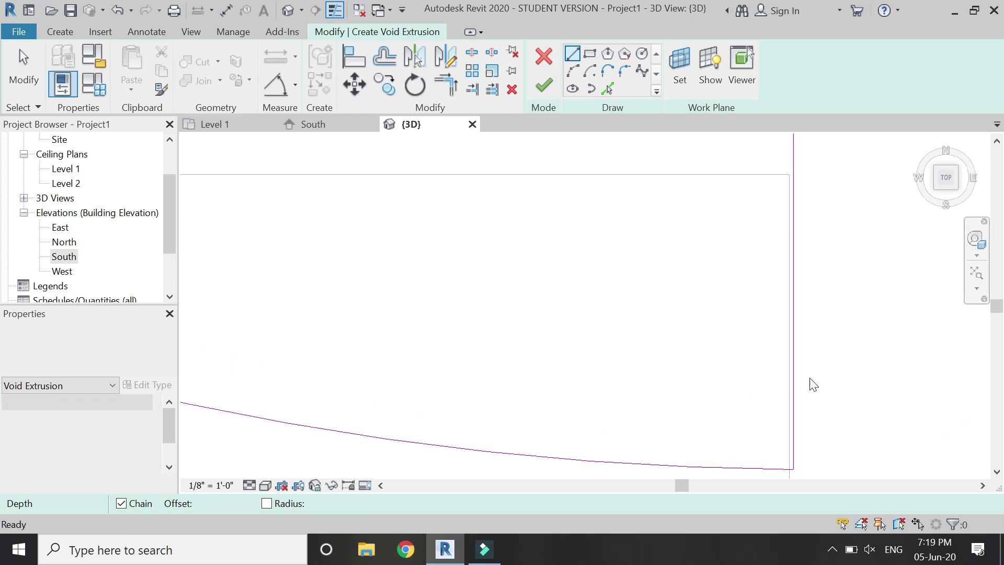
Step: Drag the right vertical line onto the arc's end point
left_click(791, 377)
mouse_move(776, 376)
left_mouse_down()
mouse_move(767, 377)
mouse_move(782, 382)
left_mouse_up()
left_click(833, 399)
scroll(832, 397, "down", 5)
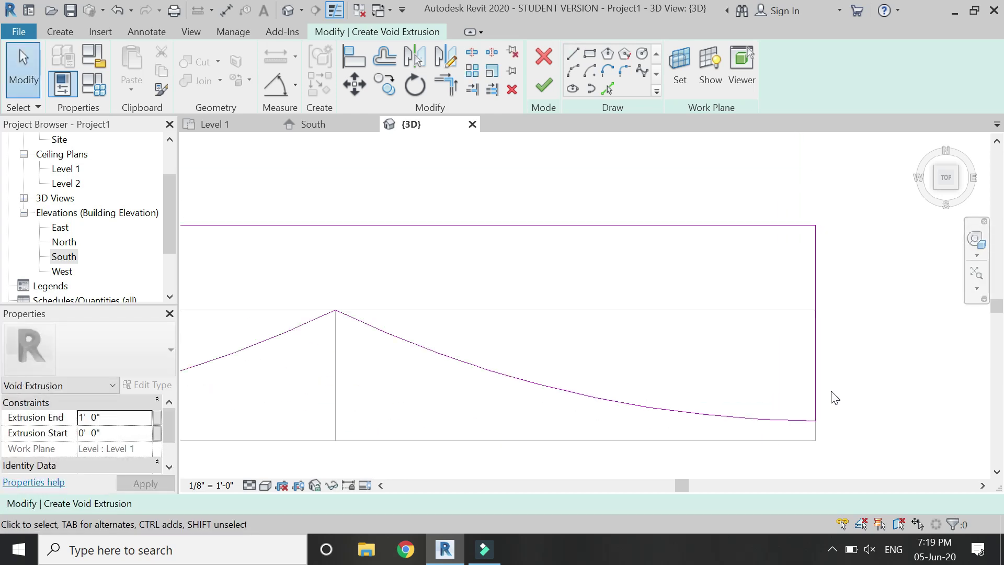
scroll(829, 386, "down", 2)
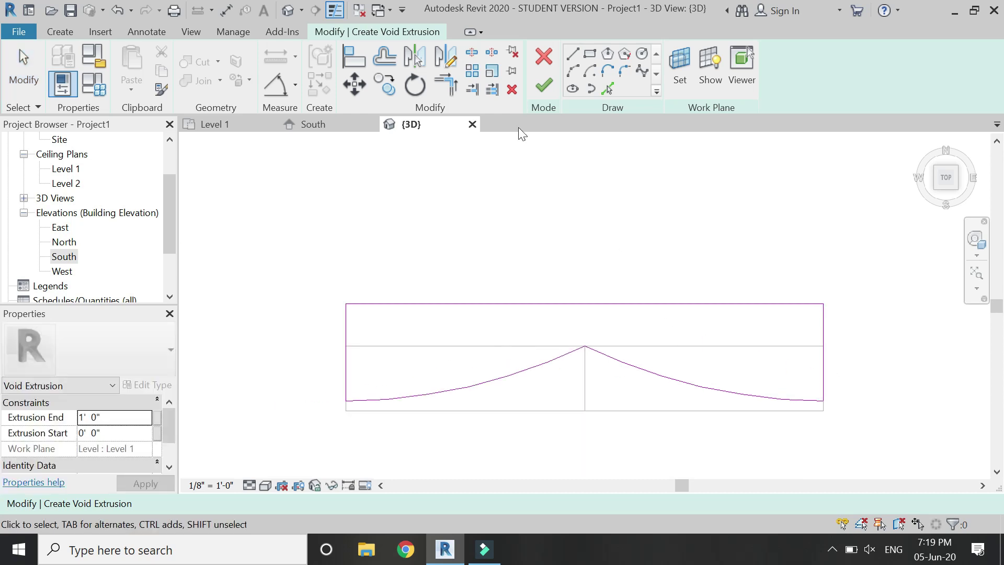
Step: Finish the void and stretch it upward through the arch in the South elevation
left_click(543, 86)
left_click(315, 129)
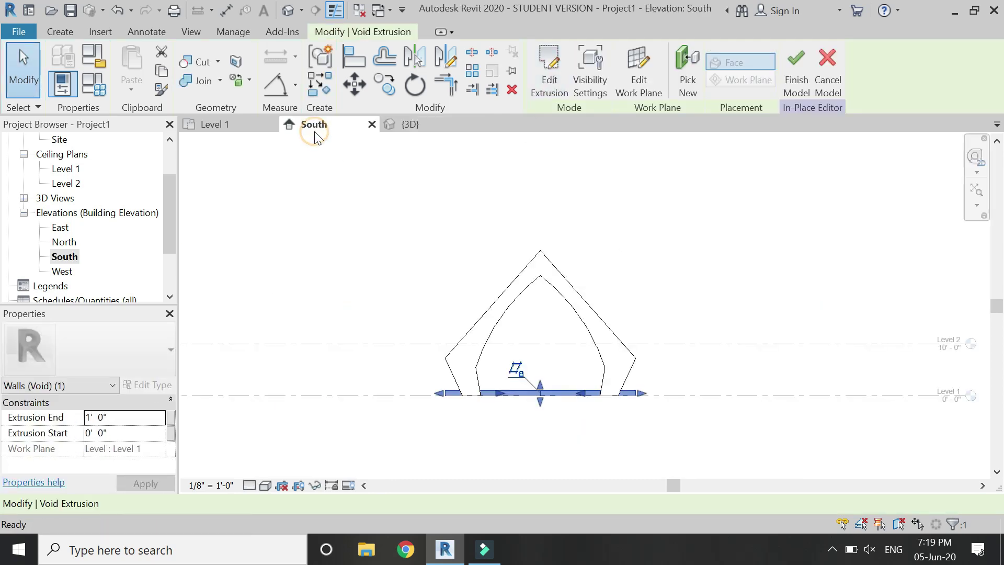
left_click_drag(540, 392, 542, 245)
left_click(679, 302)
Step: Return to the {3D} view and orbit to an isometric look at the cut arch
left_click(417, 128)
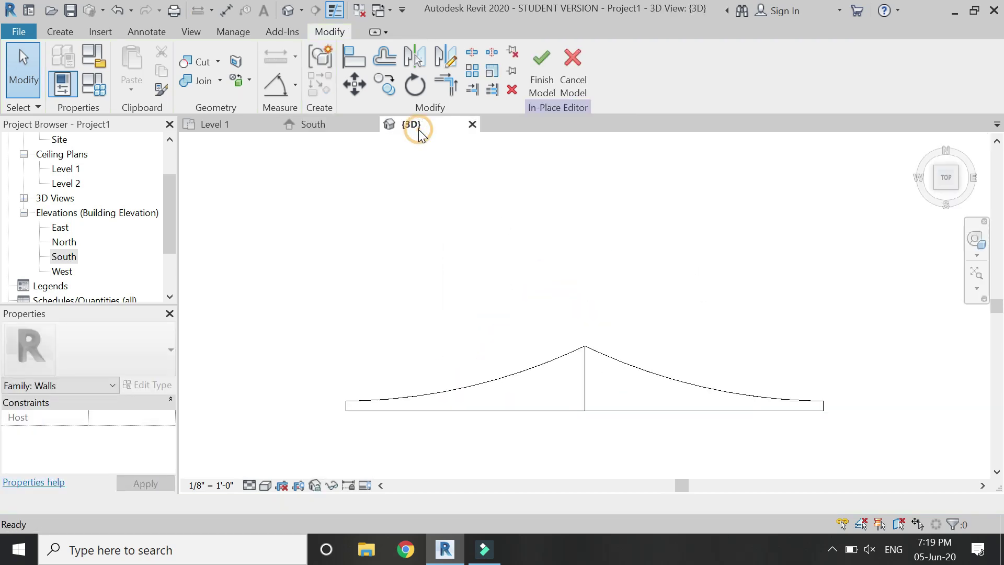
left_click(957, 188)
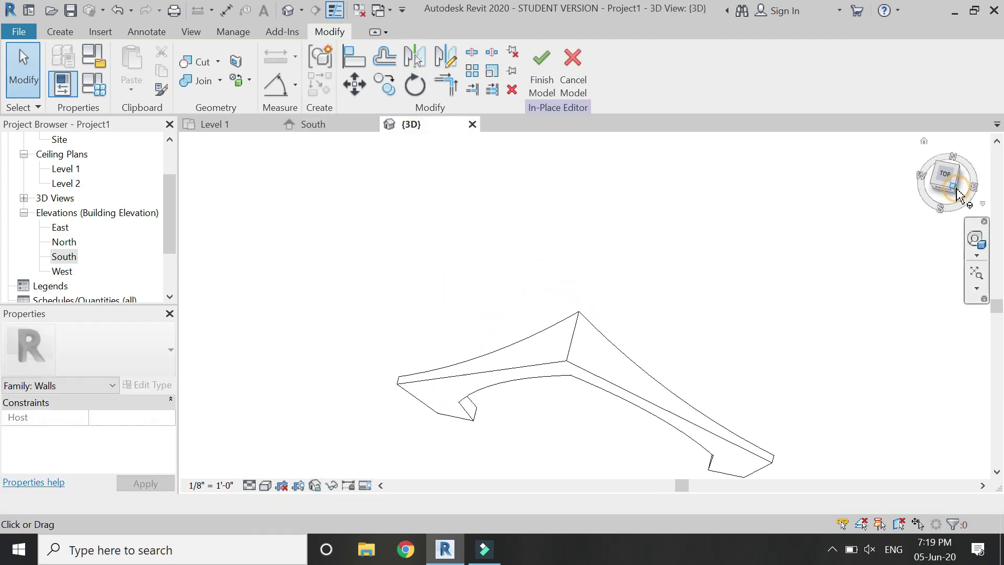
left_click(977, 249)
left_click_drag(807, 237, 466, 246)
Step: Link the arch extrusion's material to the Structural Material parameter and finish the in-place model
key("Escape")
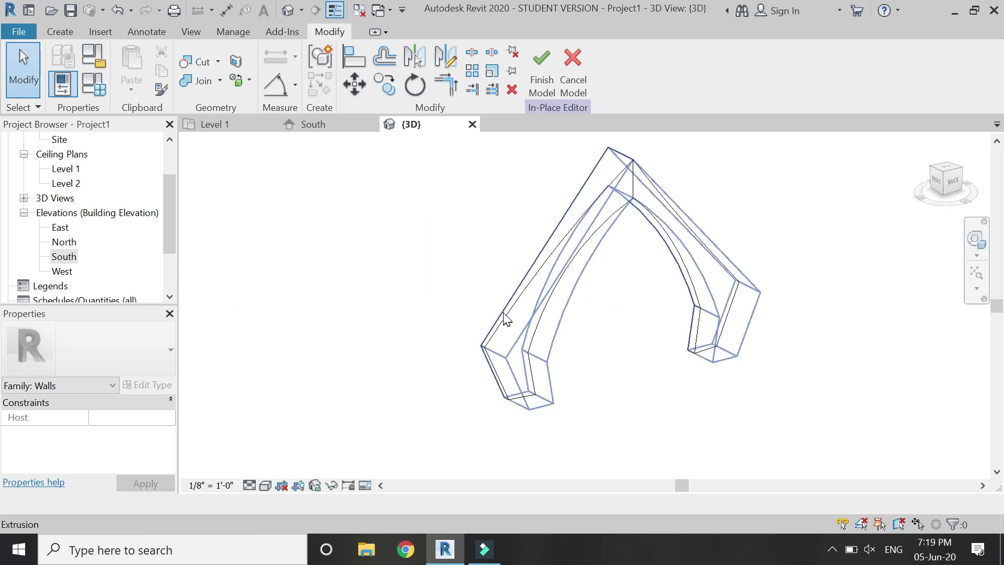
left_click(503, 312)
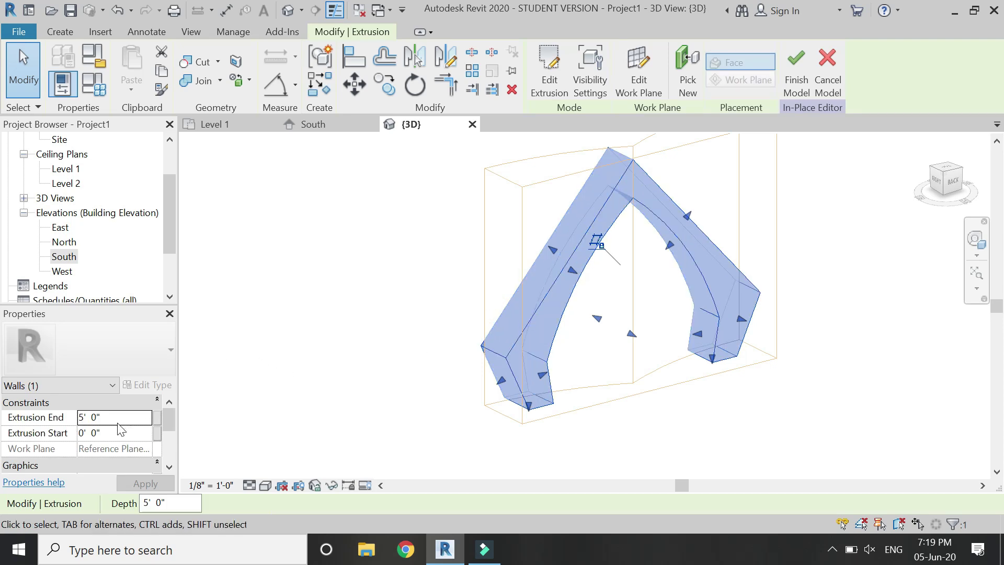
scroll(118, 423, "down", 3)
scroll(123, 425, "down", 2)
left_click(157, 464)
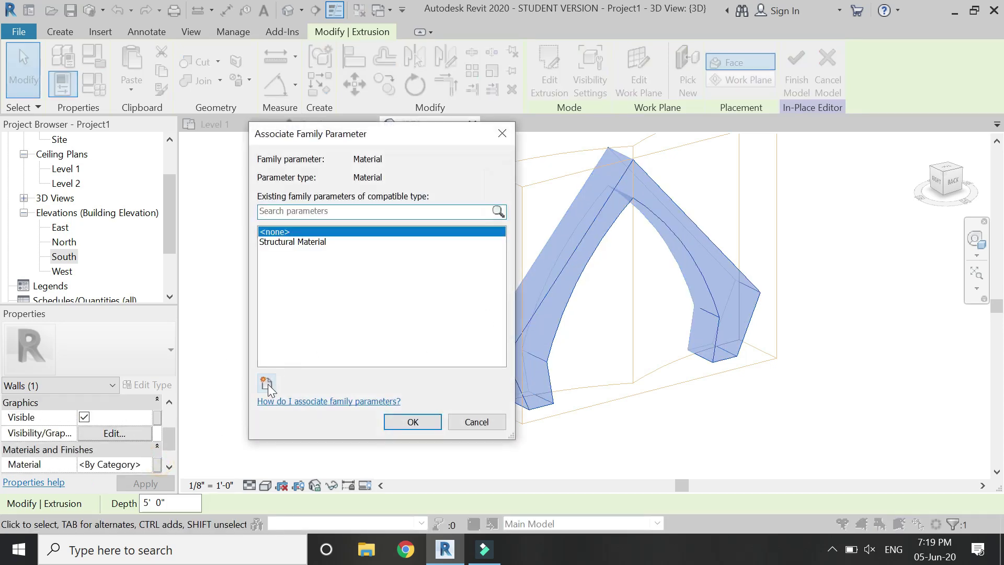
left_click(293, 243)
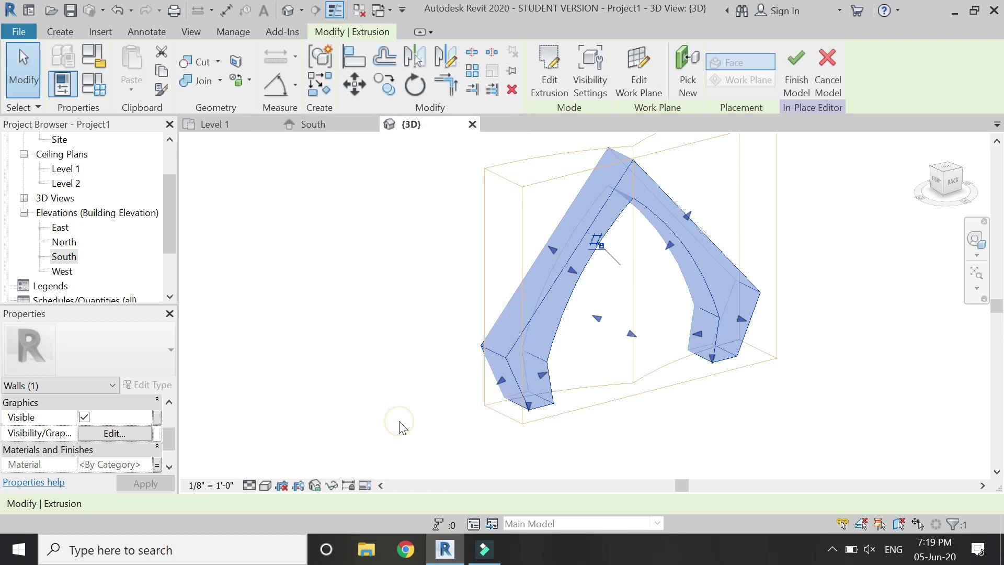
left_click(328, 300)
left_click(535, 84)
Step: Set the arch type's Structural Material to Cladding, Vertical Ribbed and apply it
left_click(520, 282)
left_click(148, 385)
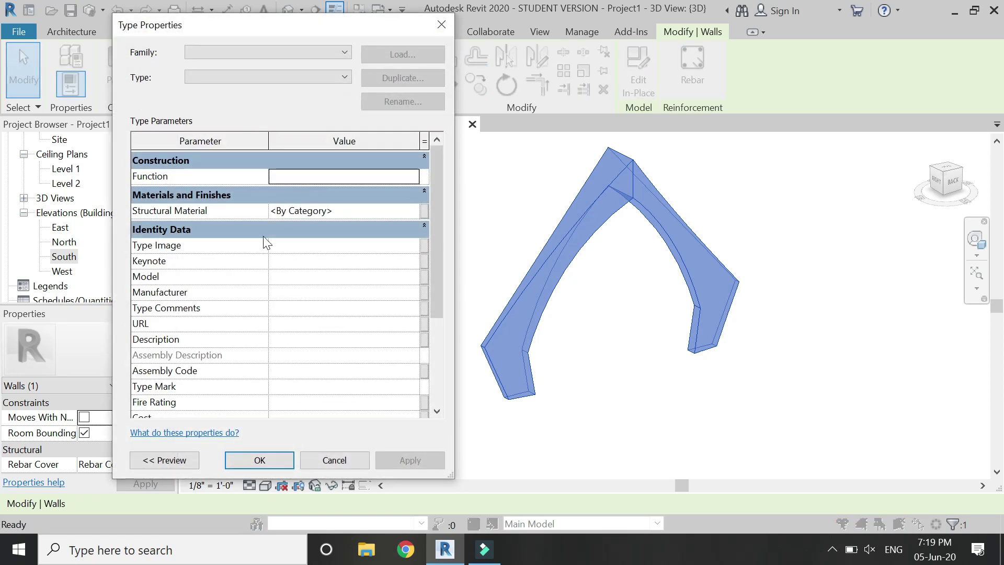
left_click(415, 211)
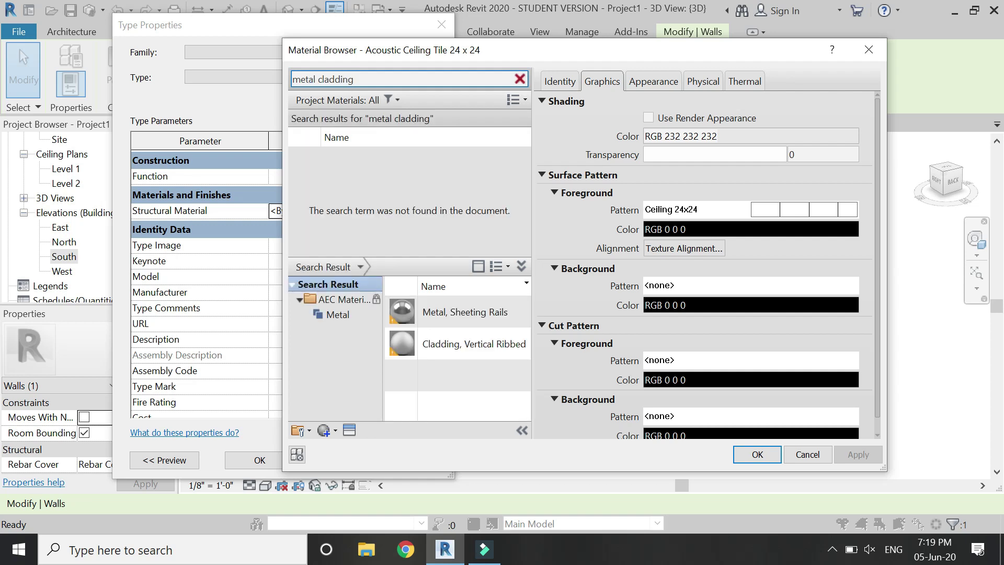
left_click(495, 343)
left_click(504, 343)
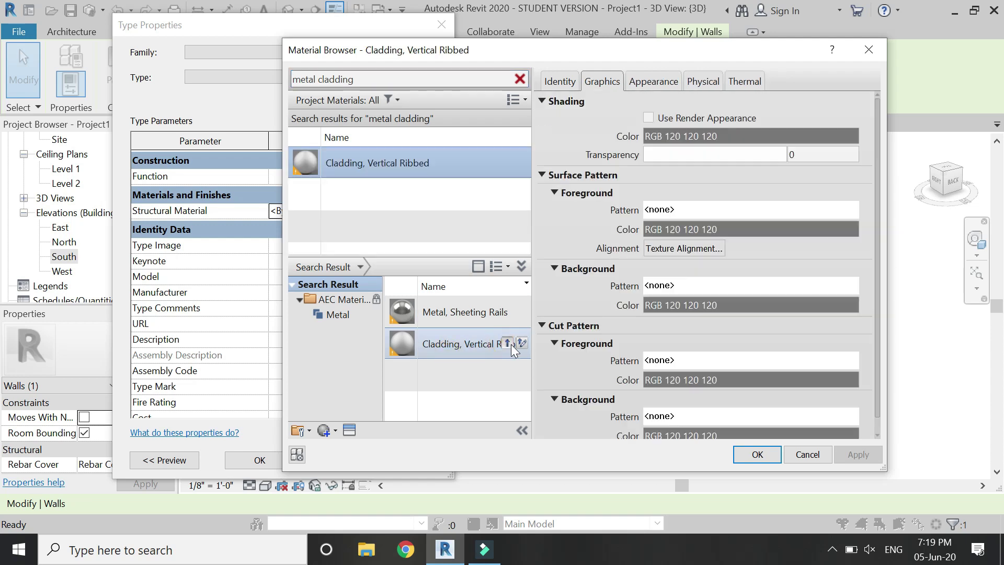
left_click(755, 455)
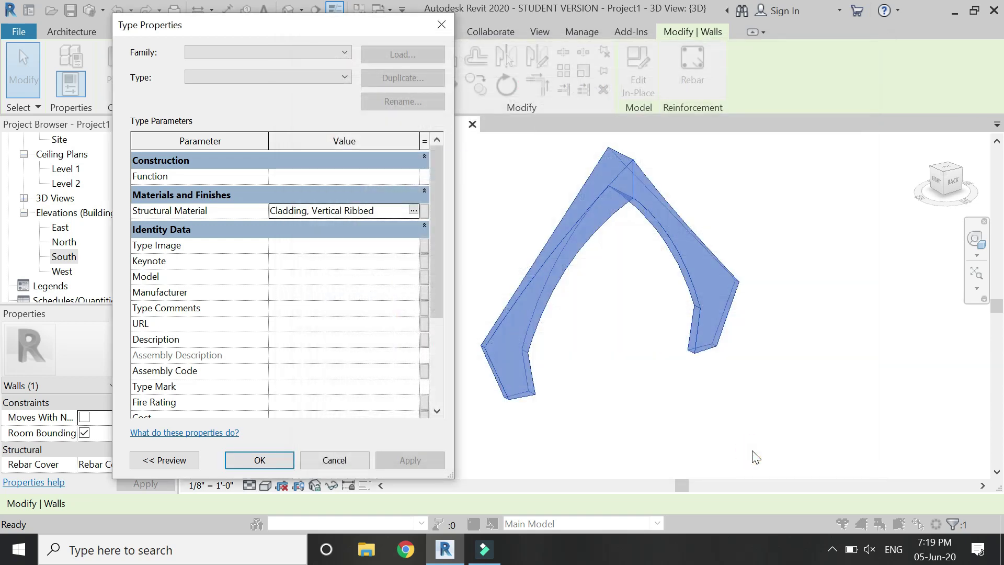
left_click(259, 460)
Step: In the Level 1 plan, place a camera north of the arch aimed at it
left_click(510, 428)
middle_click_drag(510, 428, 363, 230, "shift")
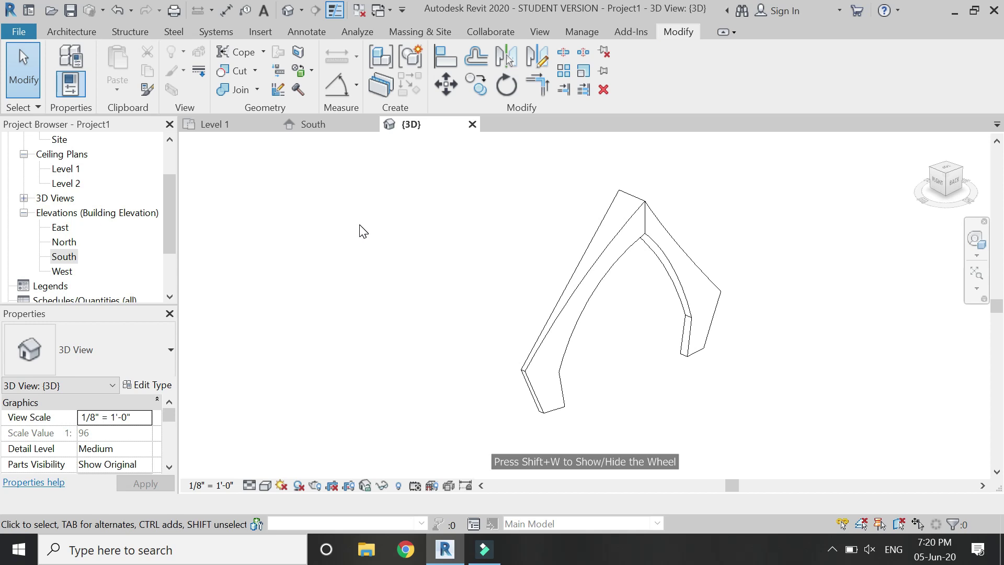
left_click(209, 126)
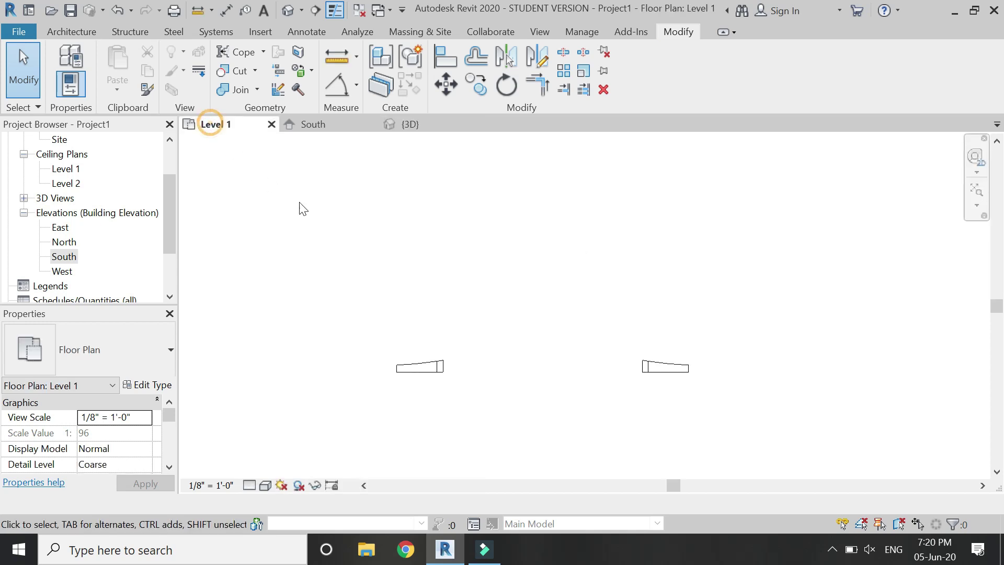
left_click(94, 36)
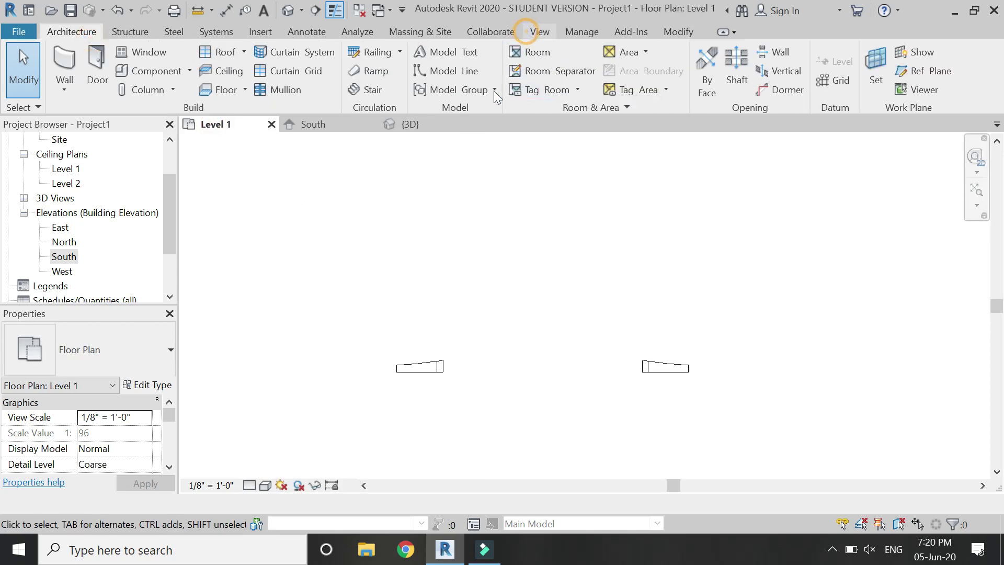
left_click(451, 90)
left_click(463, 151)
left_click(675, 149)
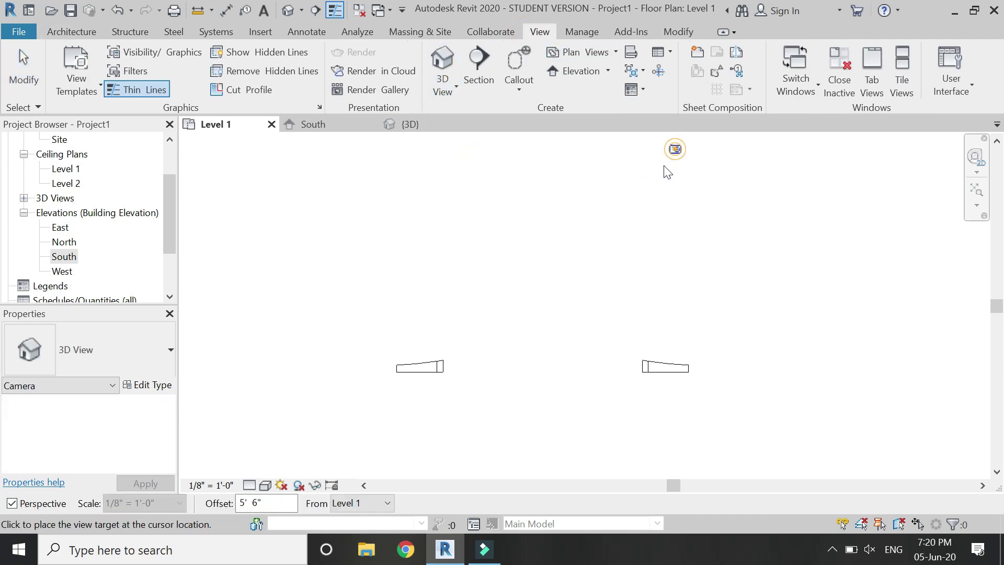
left_click(530, 436)
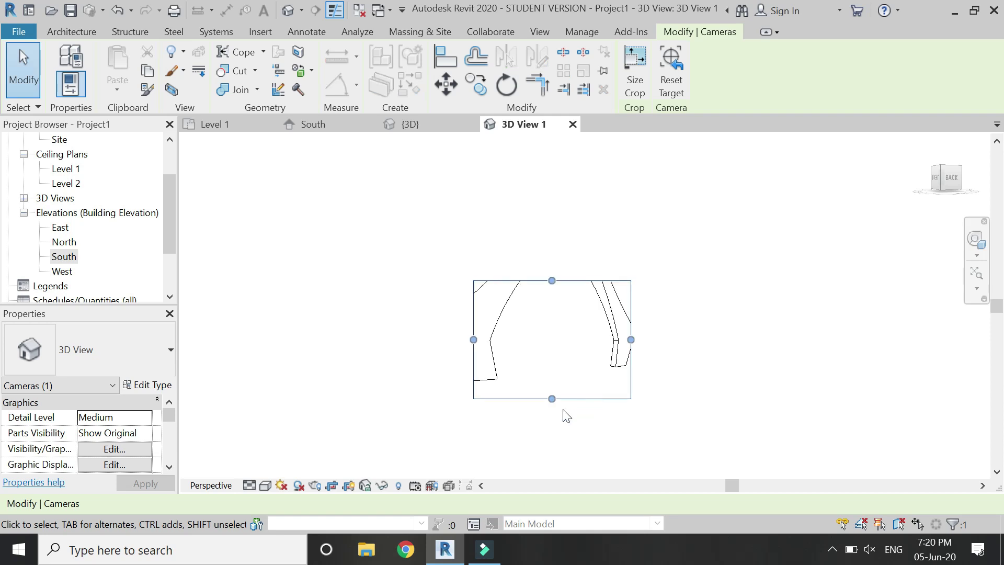
Step: Enlarge the crop region left, right and upward to frame the whole arch
left_click_drag(473, 339, 430, 340)
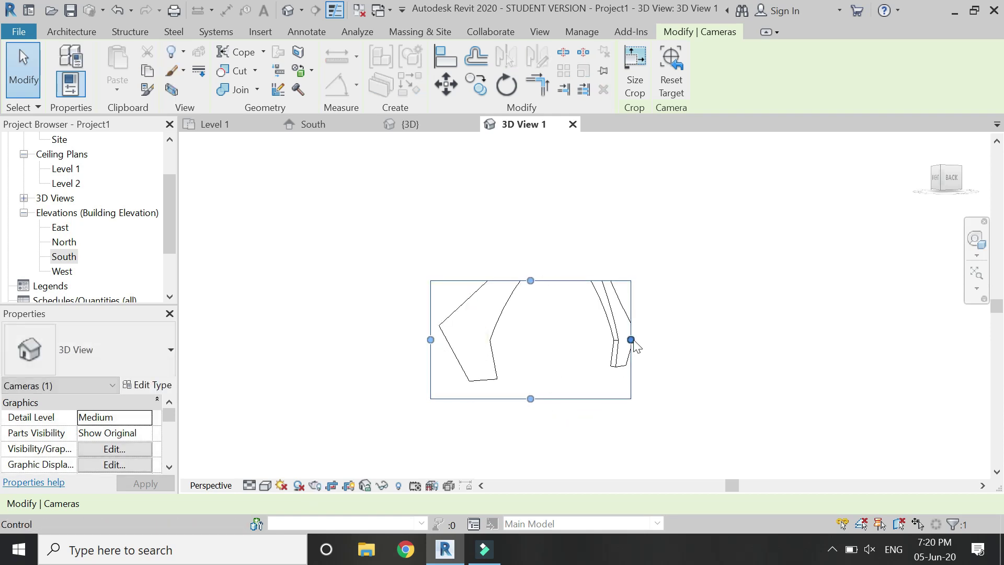
left_click_drag(630, 339, 668, 340)
left_click_drag(549, 280, 568, 181)
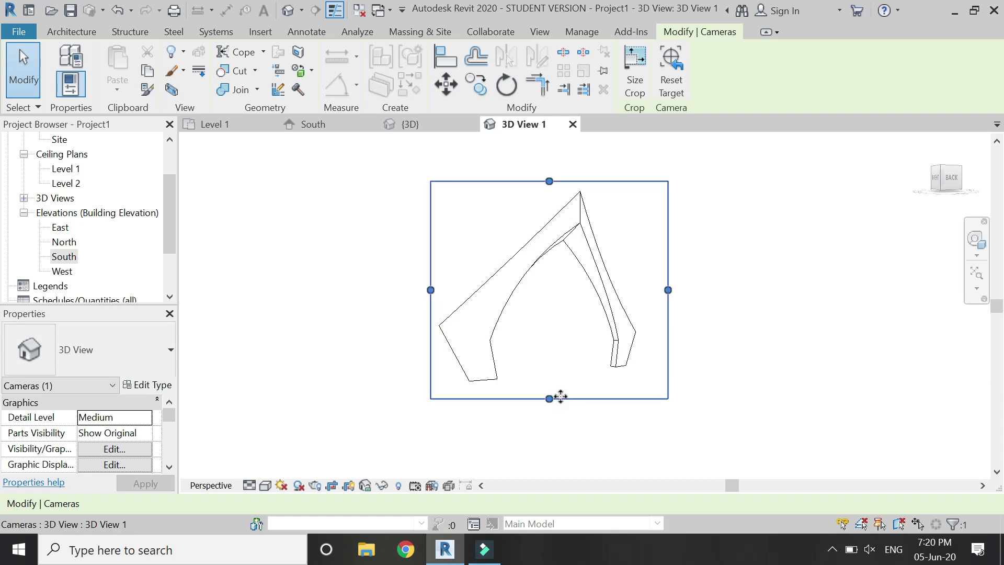